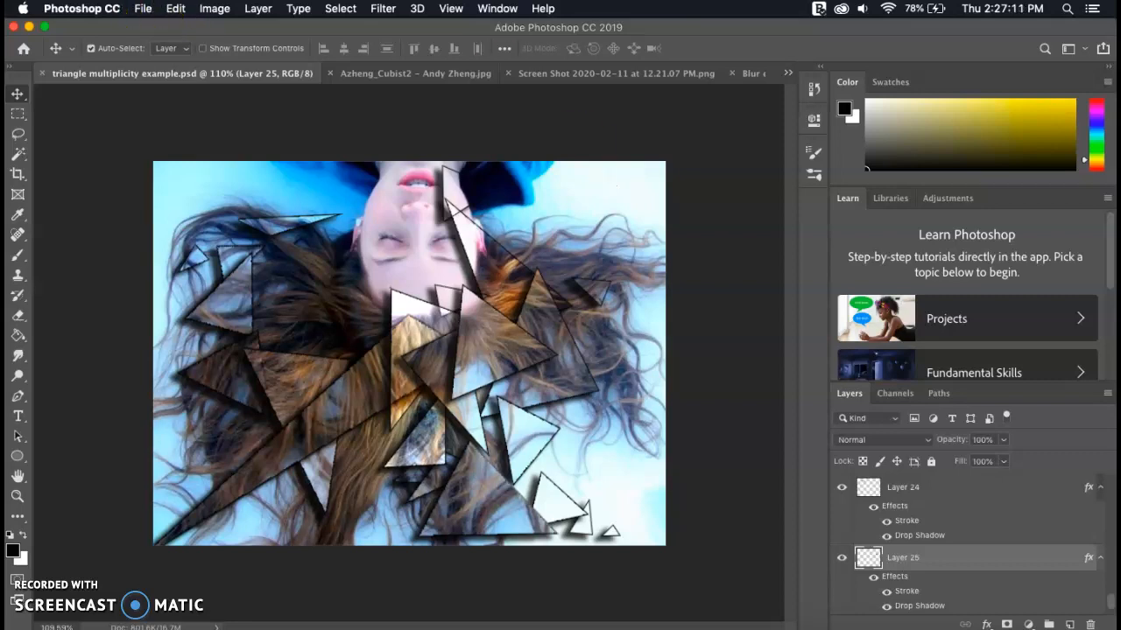
Open the portrait photo IMG_0551 (2).JPG from the Downloads folder.
left_click(143, 8)
left_click(160, 42)
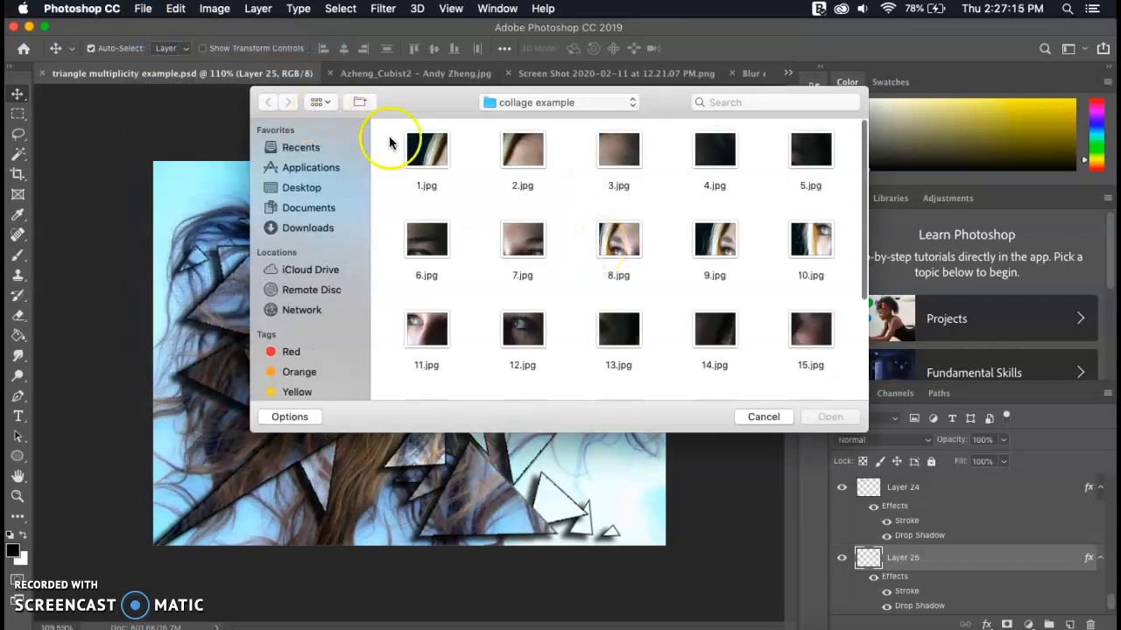
left_click(271, 105)
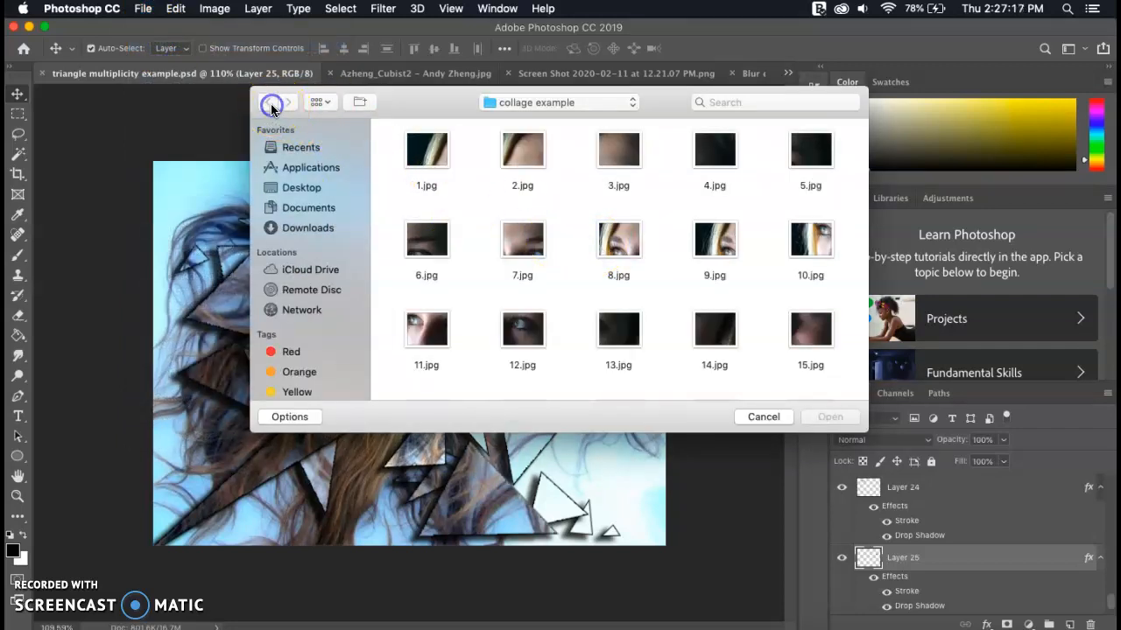
left_click(302, 189)
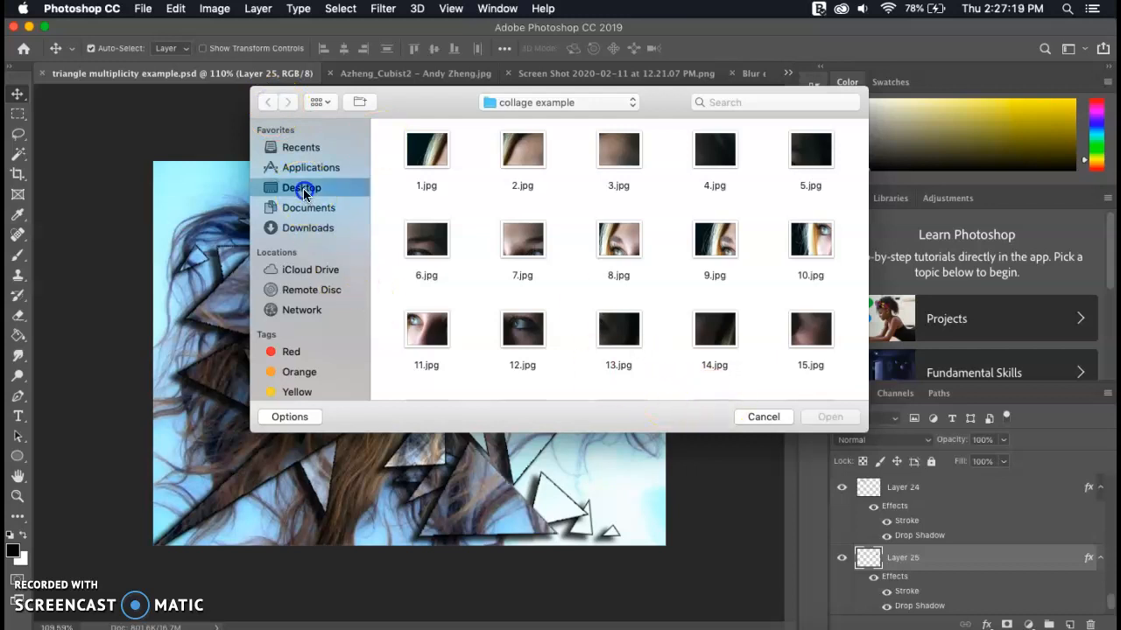
left_click(322, 228)
scroll(572, 268, "down", 6)
scroll(572, 267, "up", 3)
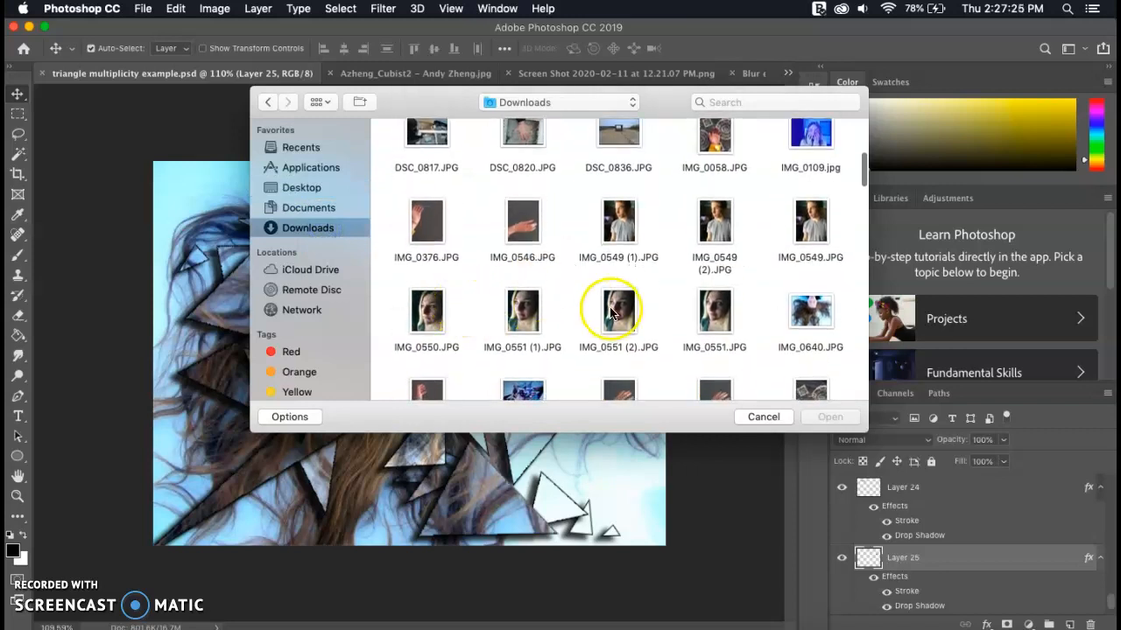
left_click(619, 317)
double_click(619, 317)
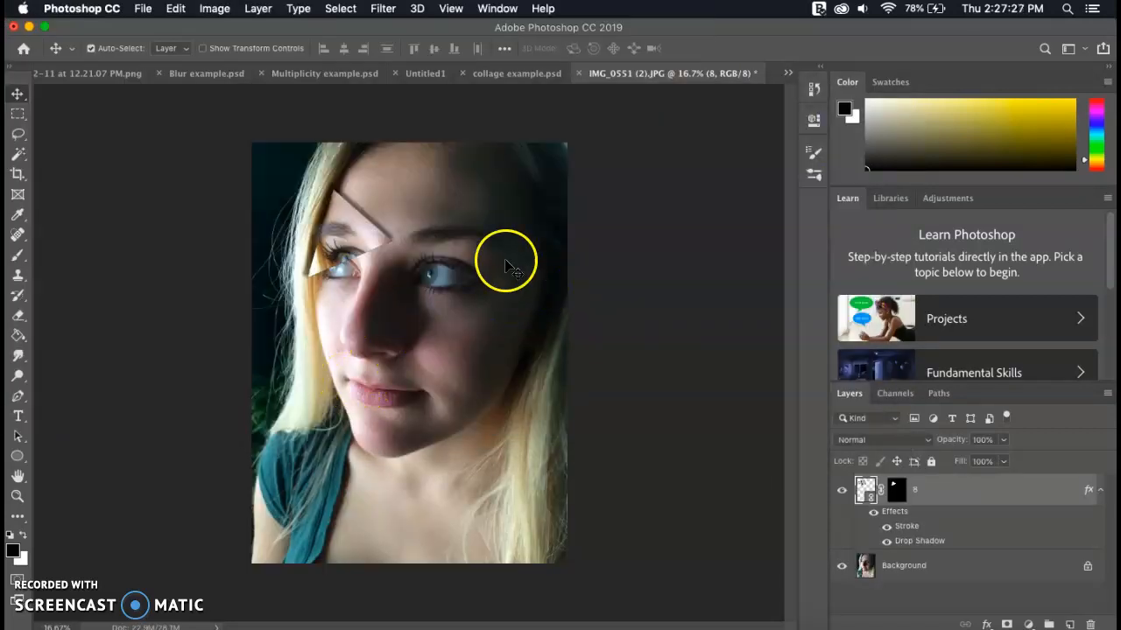
Delete the triangular piece on layer 8, keeping only the Background layer.
left_click_drag(355, 238, 356, 245)
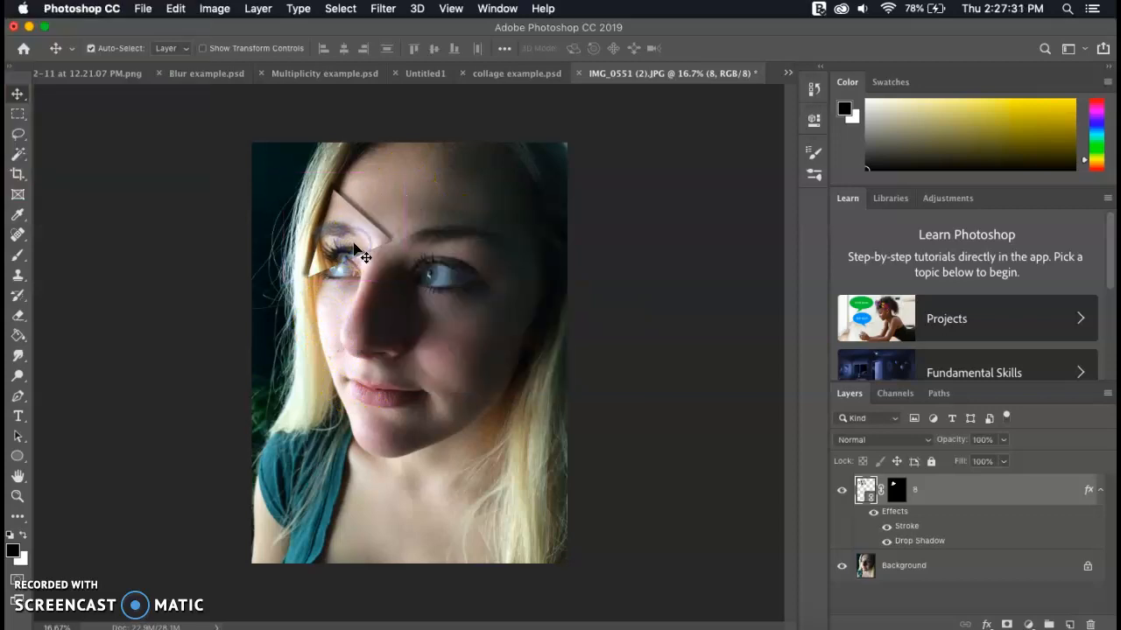
key("BackSpace")
left_click(953, 489)
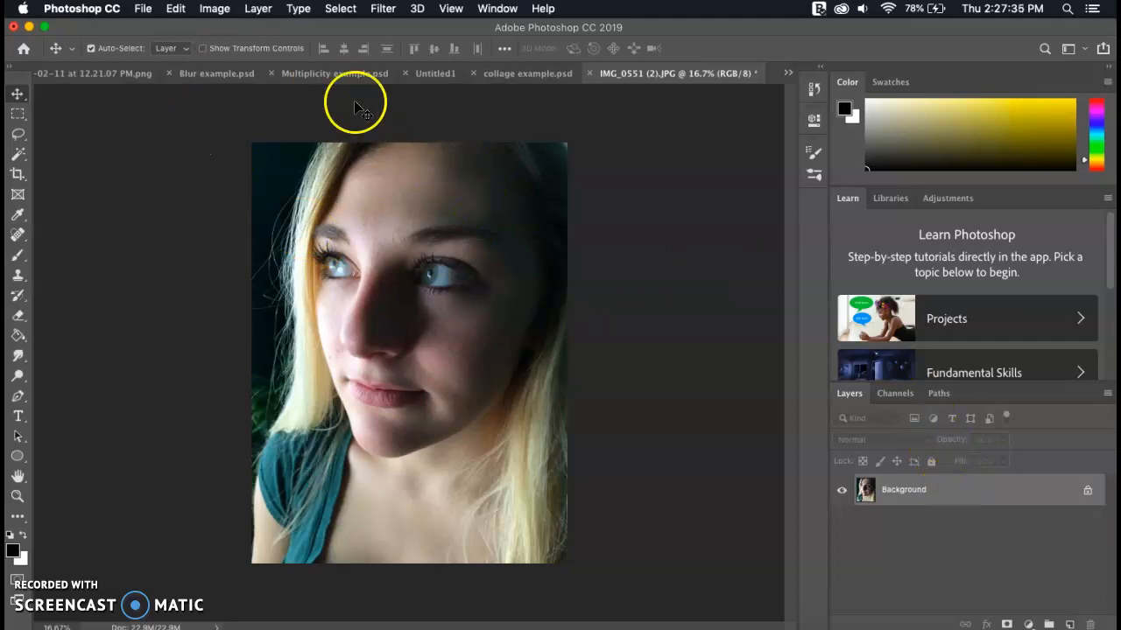
Place 9.jpg from the Desktop's collage example folder as a linked image and position it over the forehead, just above the eye beside the blonde hair.
left_click(142, 9)
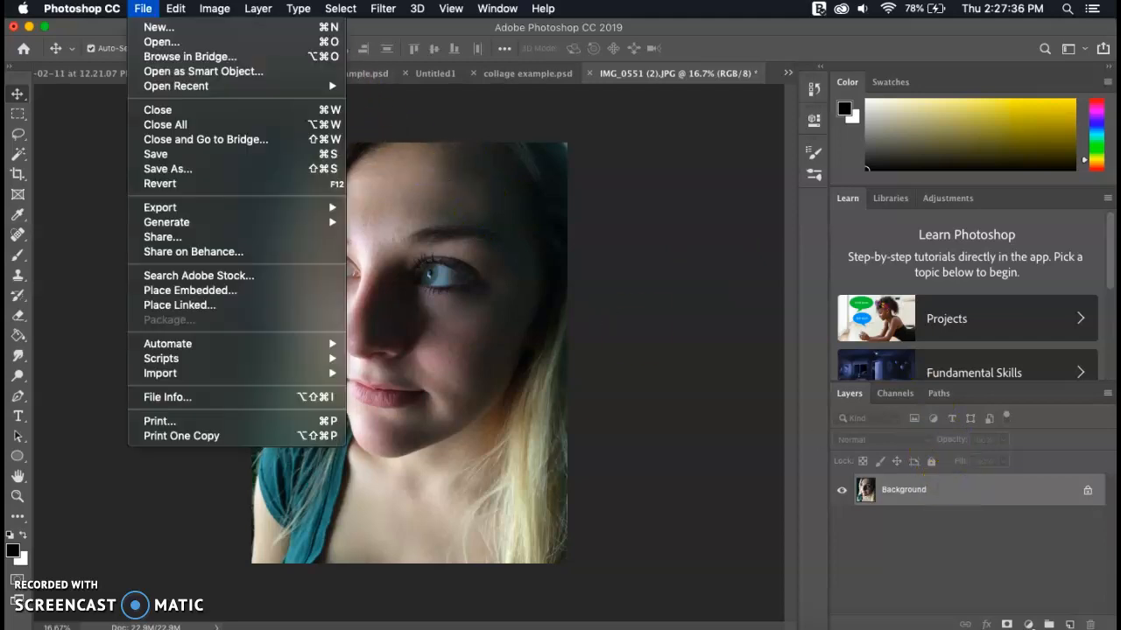
left_click(215, 306)
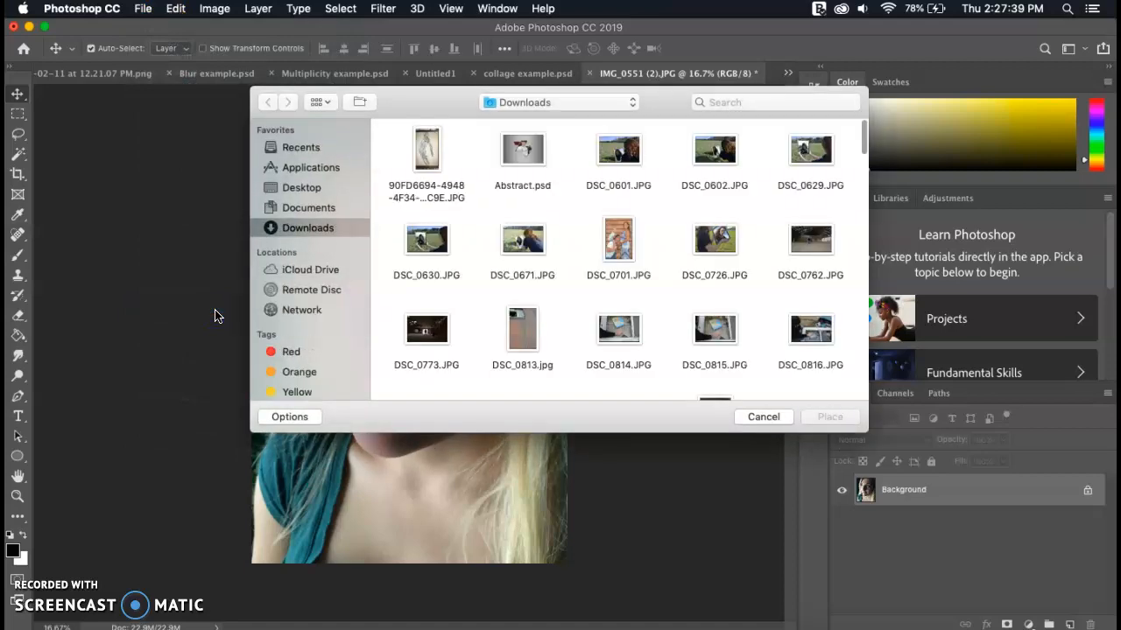
left_click(326, 186)
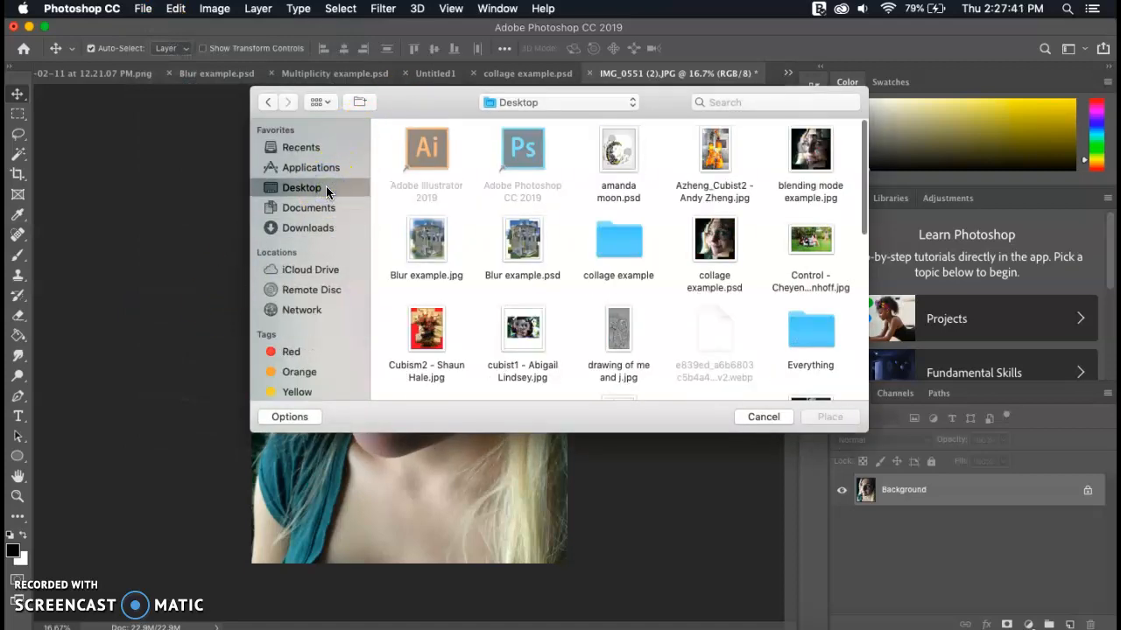
double_click(603, 232)
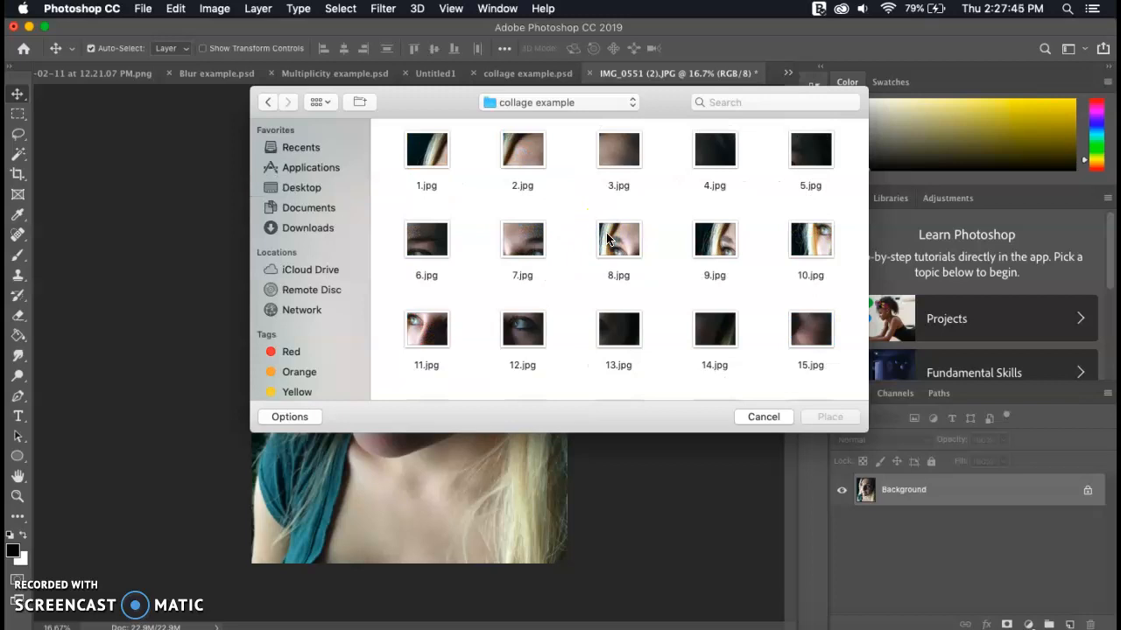
left_click(713, 242)
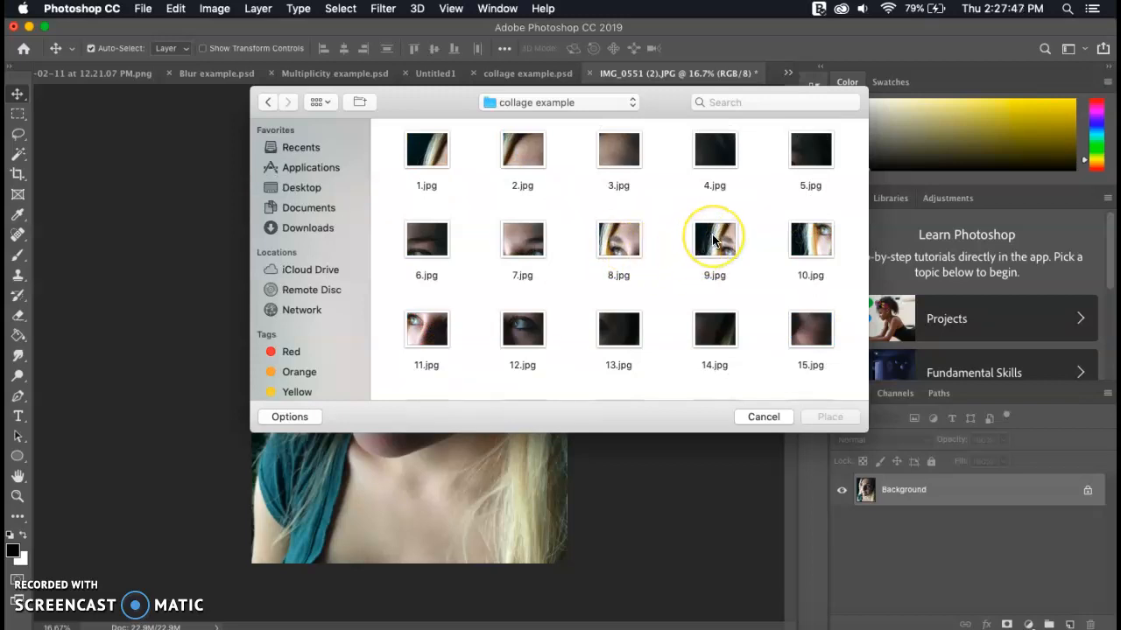
double_click(713, 242)
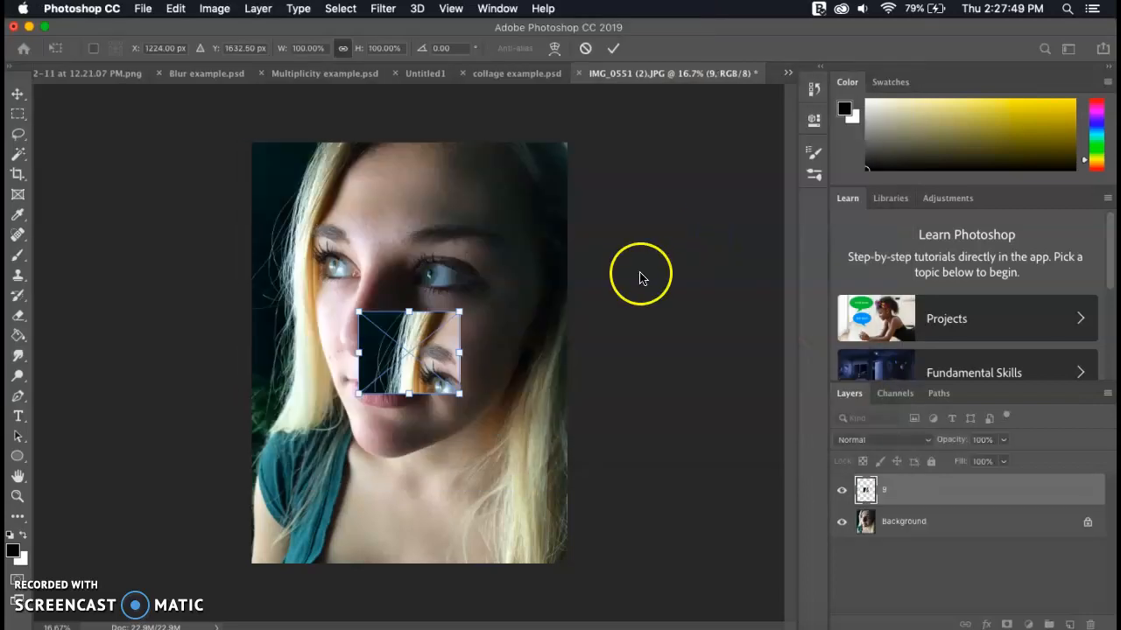
left_click_drag(429, 360, 350, 213)
left_click(613, 49)
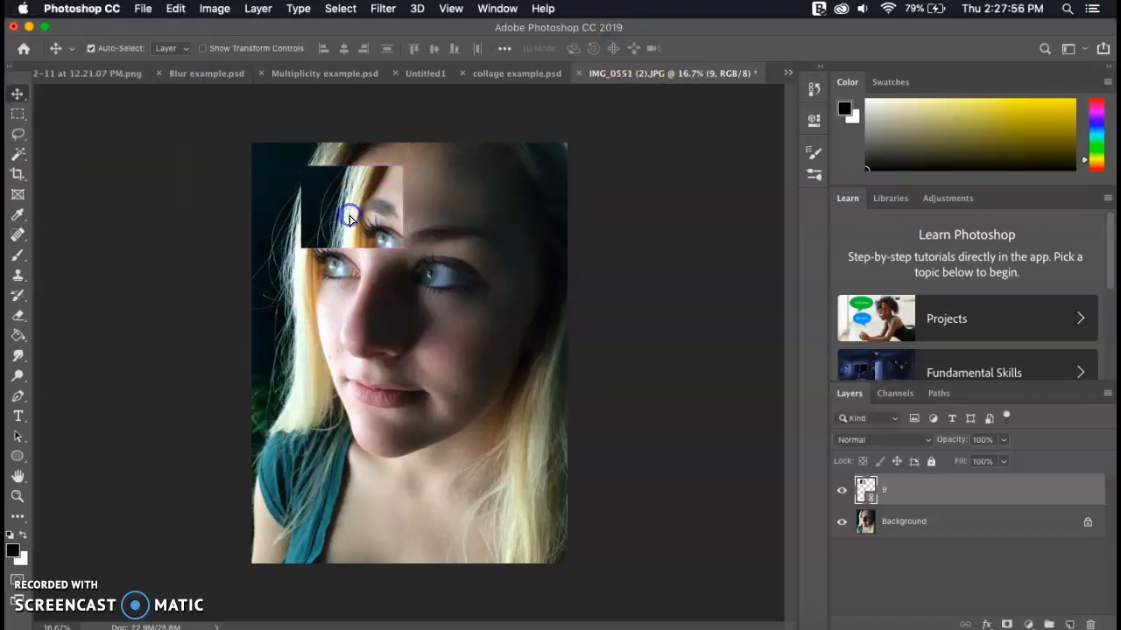
Select a triangle around the eye and eyebrow in the placed image 9 with the Polygonal Lasso tool.
left_click(17, 133)
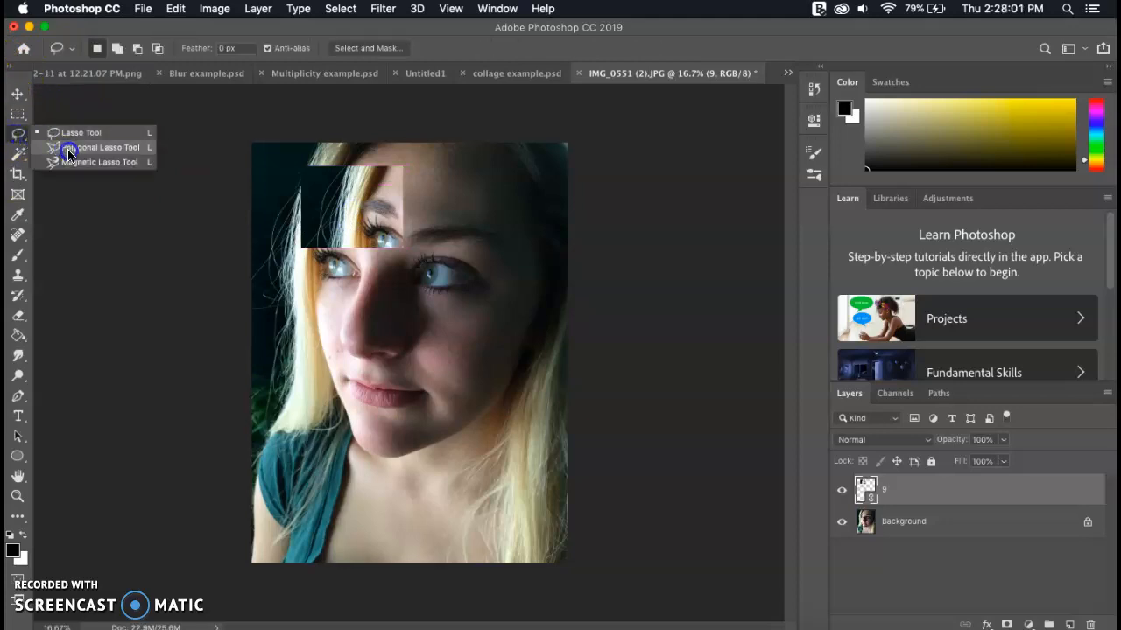
left_click(24, 139)
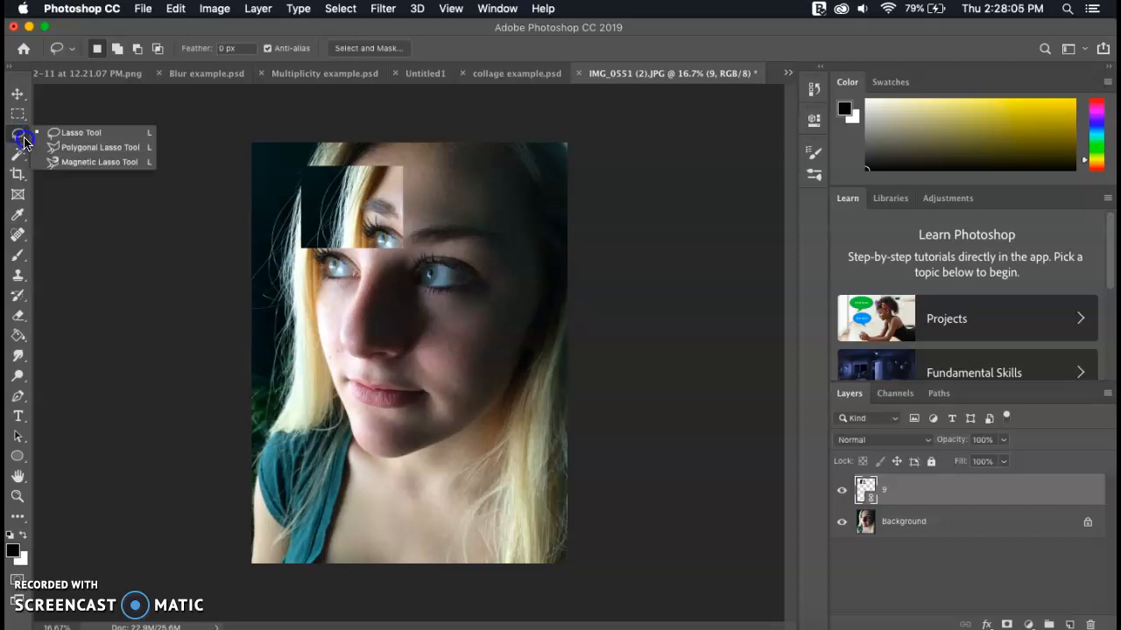
left_click(87, 151)
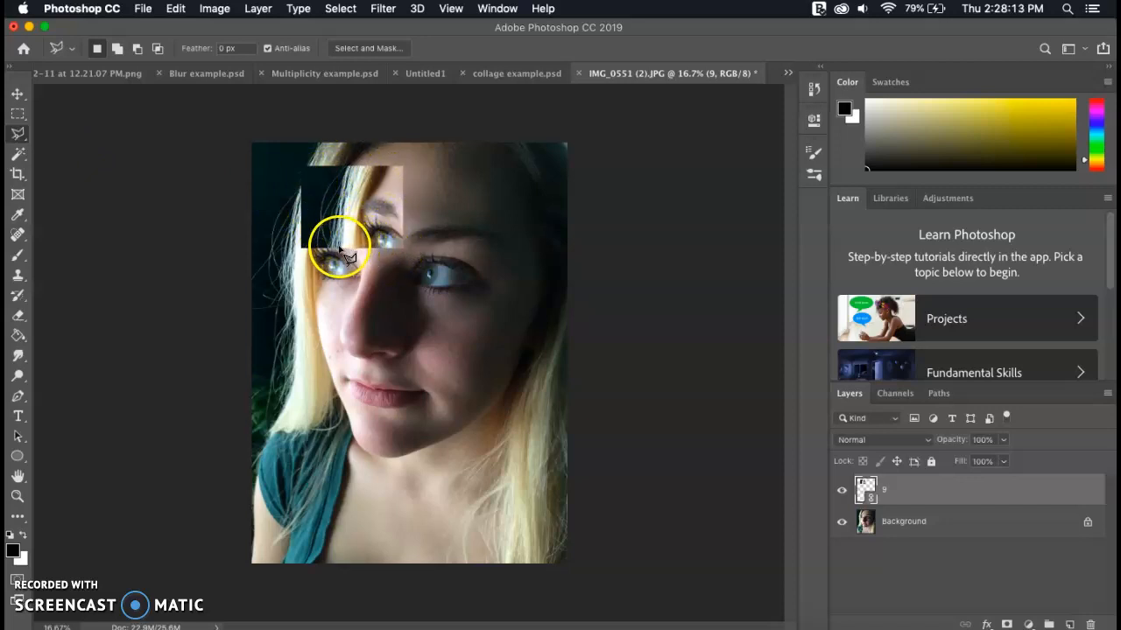
left_click(378, 171)
left_click(387, 238)
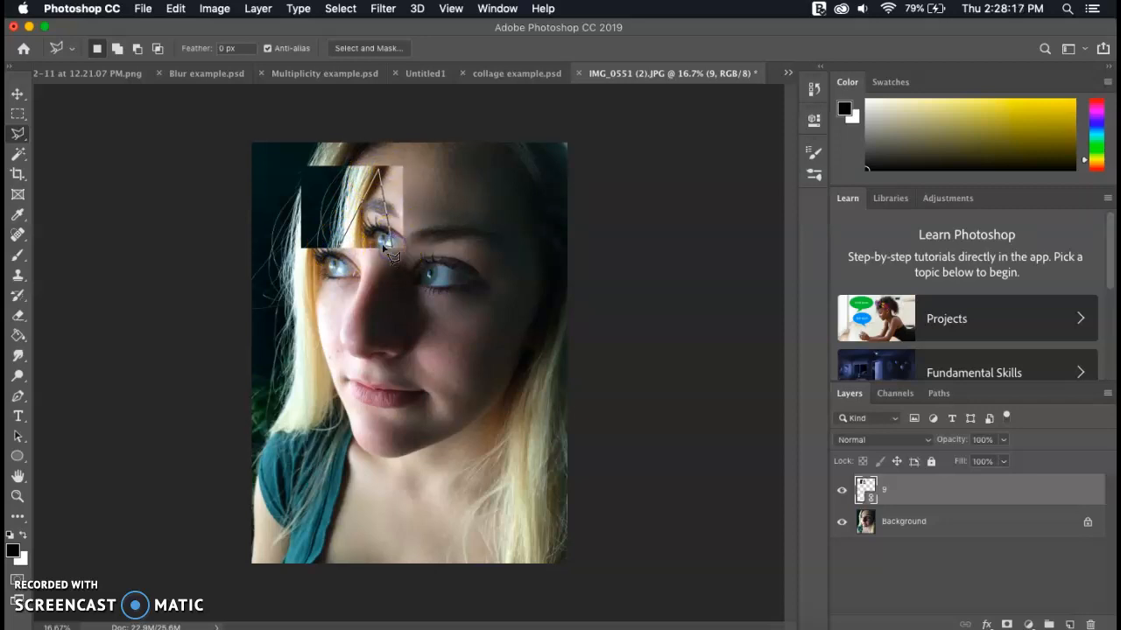
left_click(338, 248)
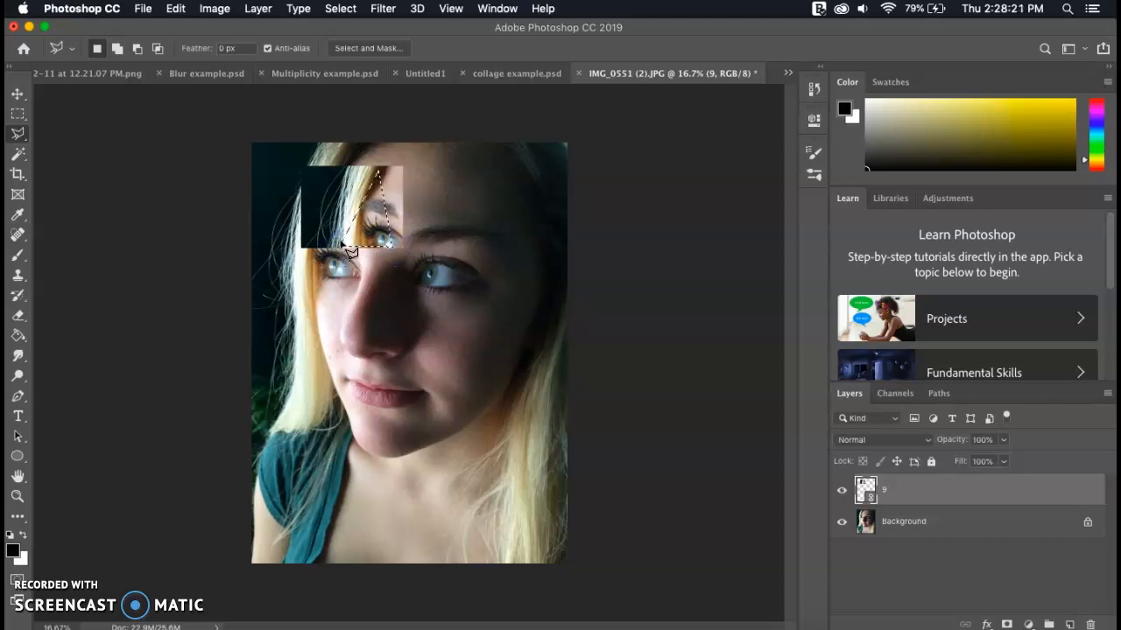
left_click_drag(341, 241, 326, 199)
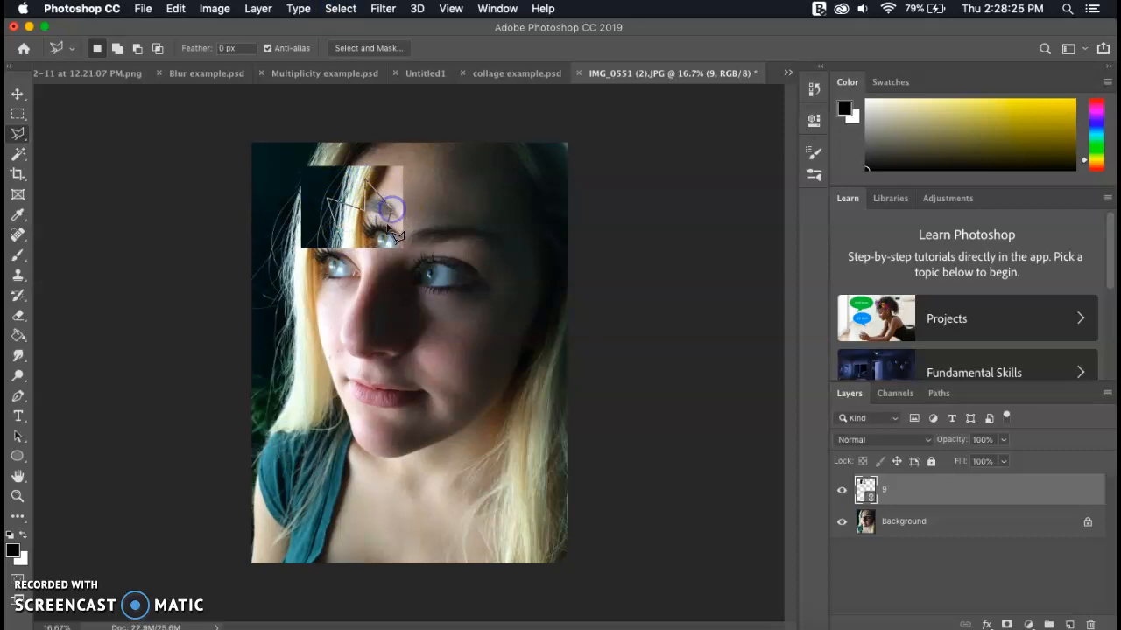
left_click(338, 240)
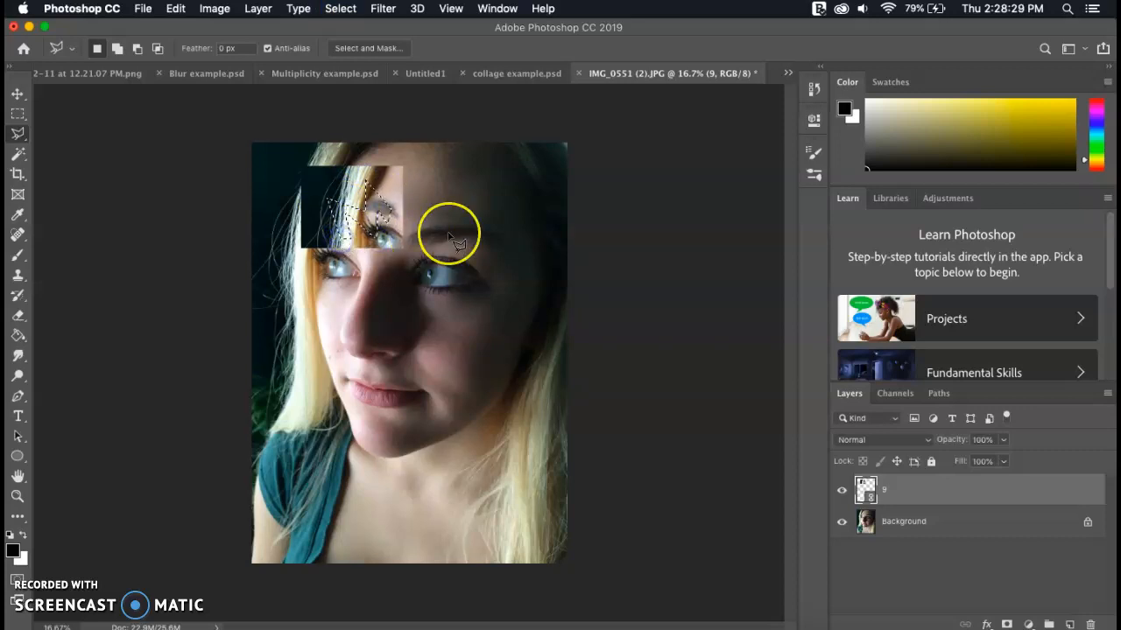
key("super+d")
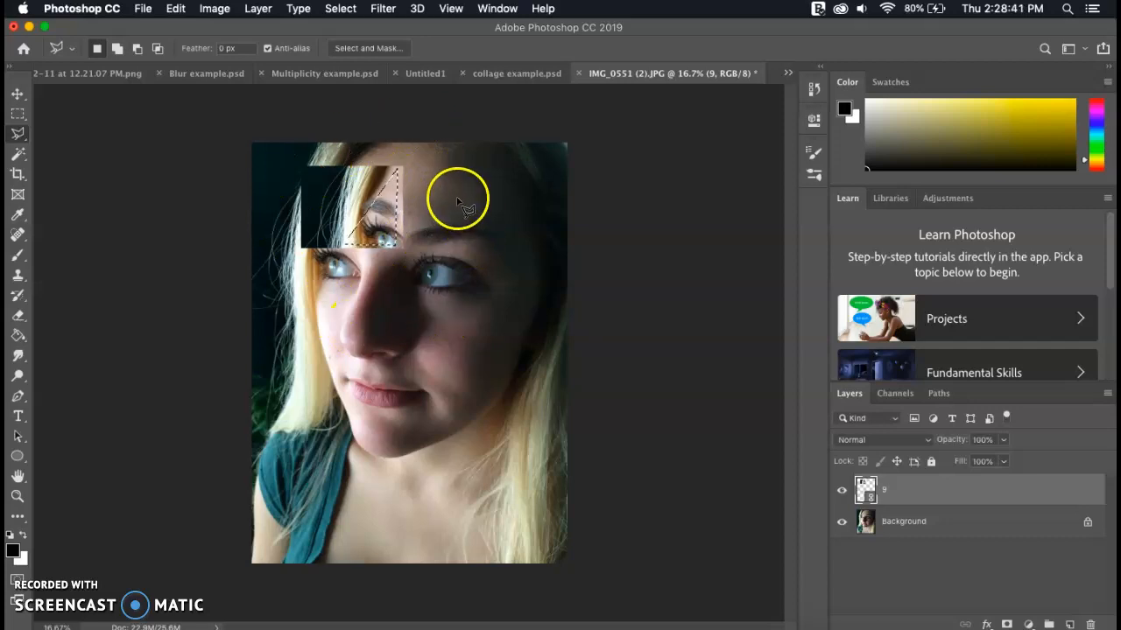
Mask layer 9 to the triangular selection and move the triangle outward to the hair edge beside the eye.
left_click(1005, 624)
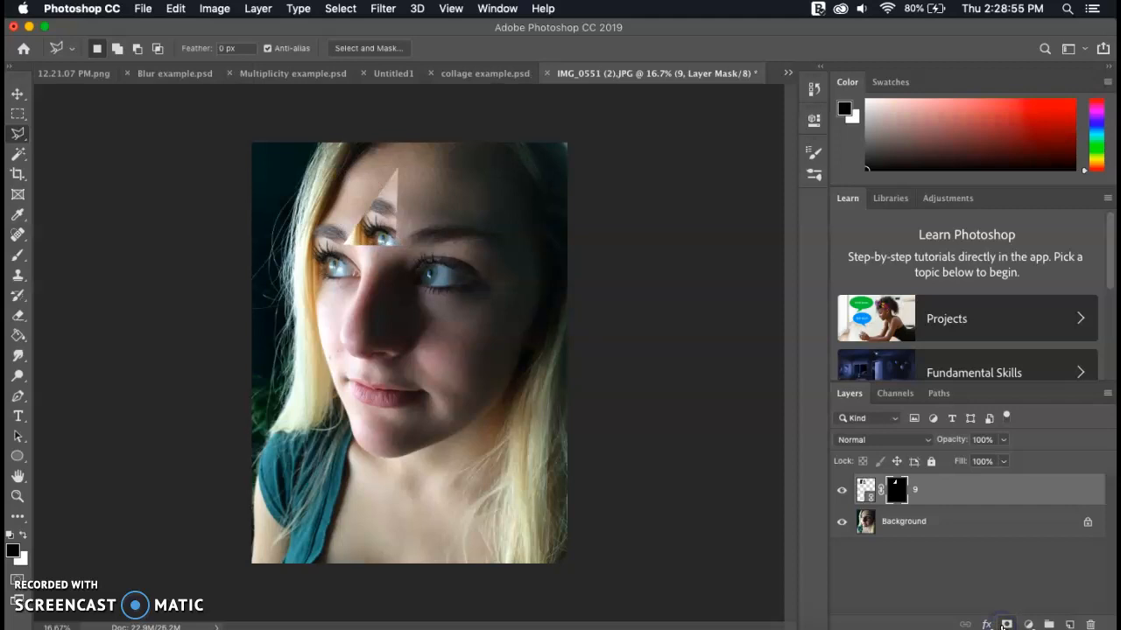
left_click(17, 93)
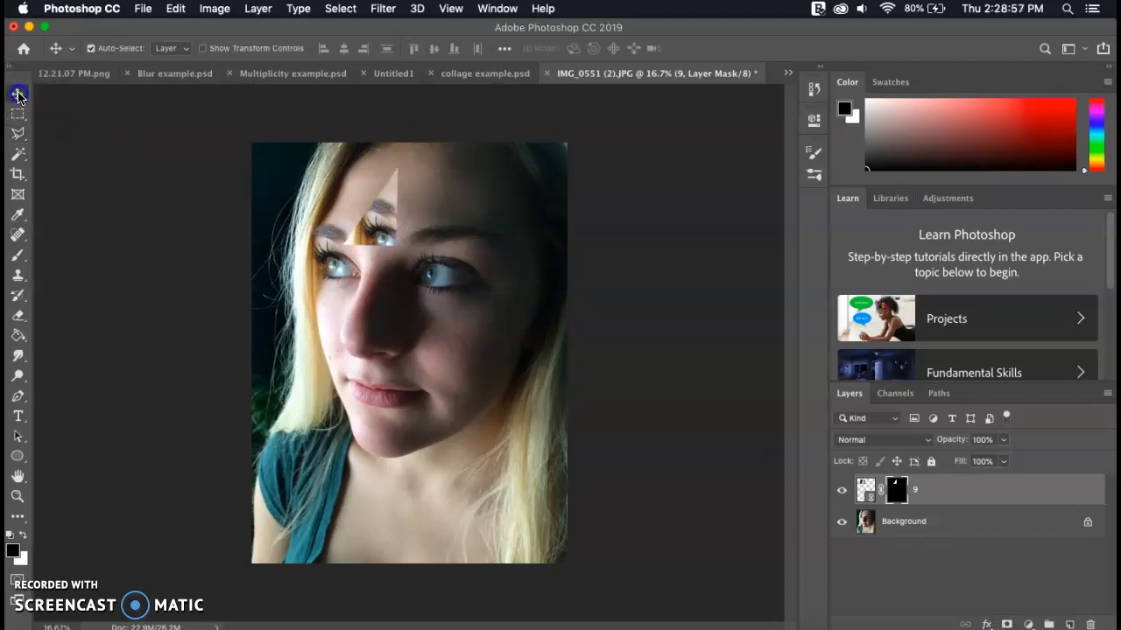
left_click_drag(356, 252, 313, 253)
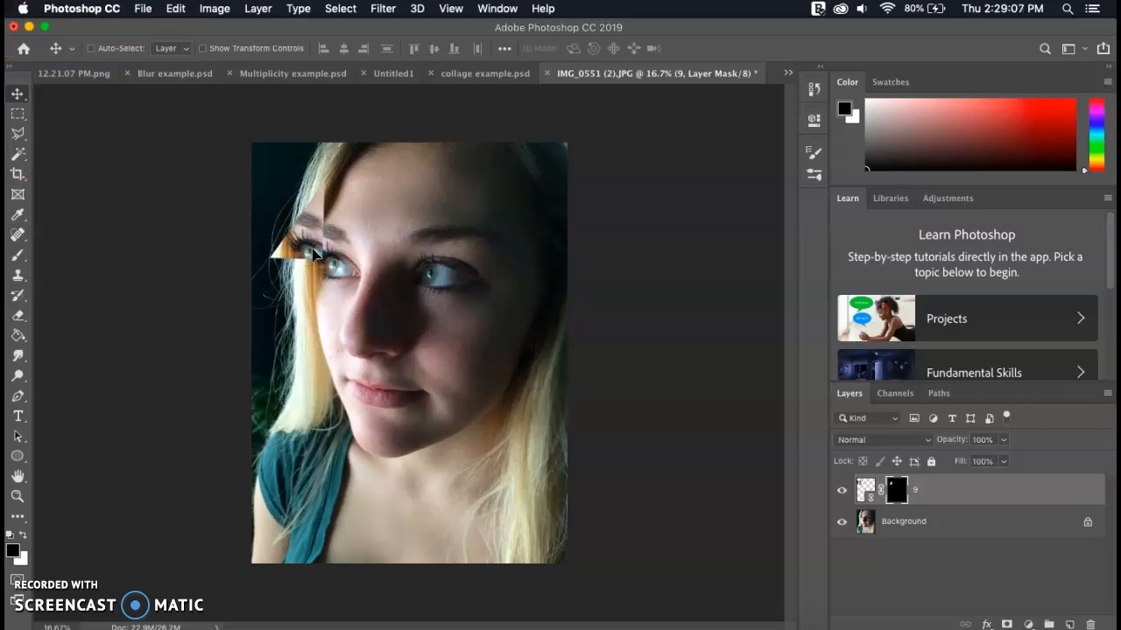
Rotate the triangular piece on layer 9 by 26.3° and shift it over the original eye and eyebrow.
key("ctrl+t")
left_click_drag(261, 175, 294, 171)
left_click_drag(321, 235, 342, 226)
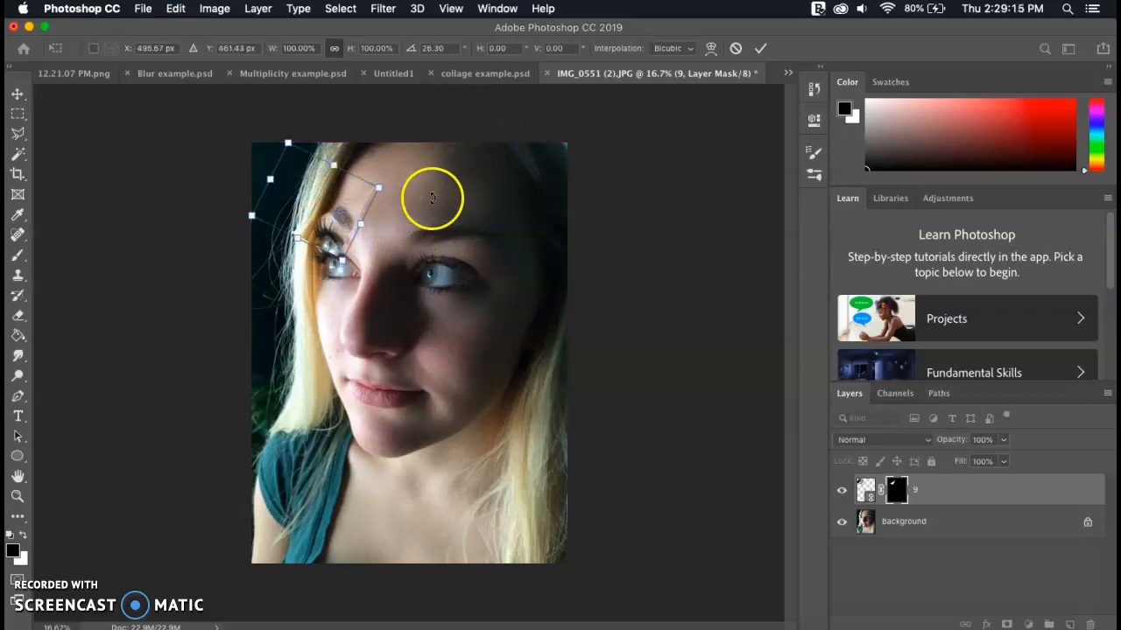
left_click(759, 48)
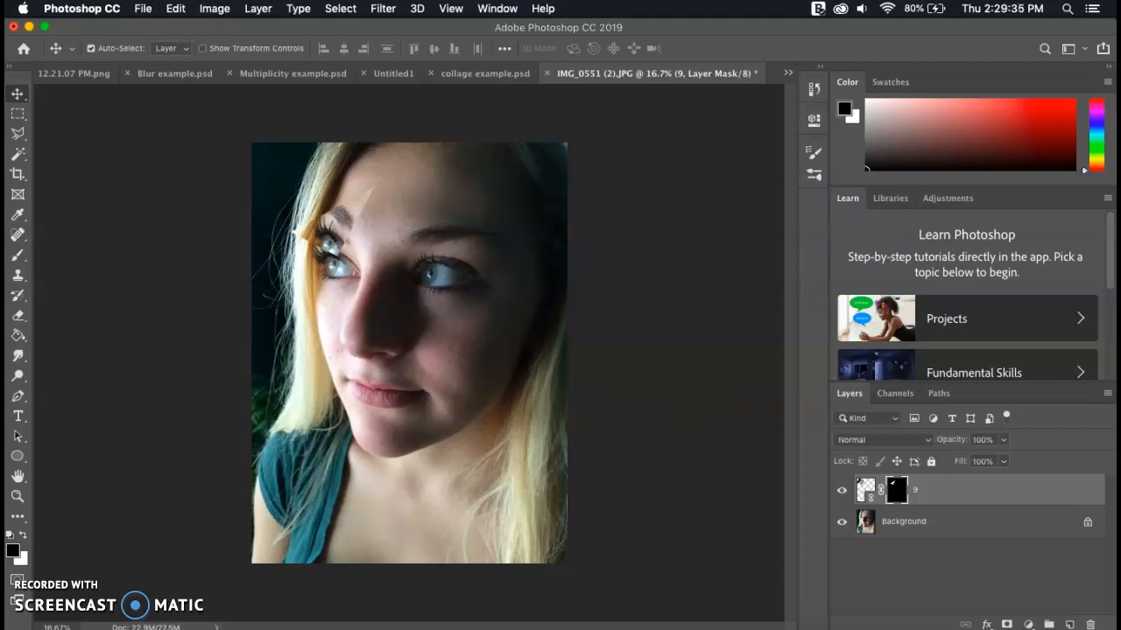
Place 10.jpg from the collage example folder as a linked image at its default position and size.
left_click(142, 8)
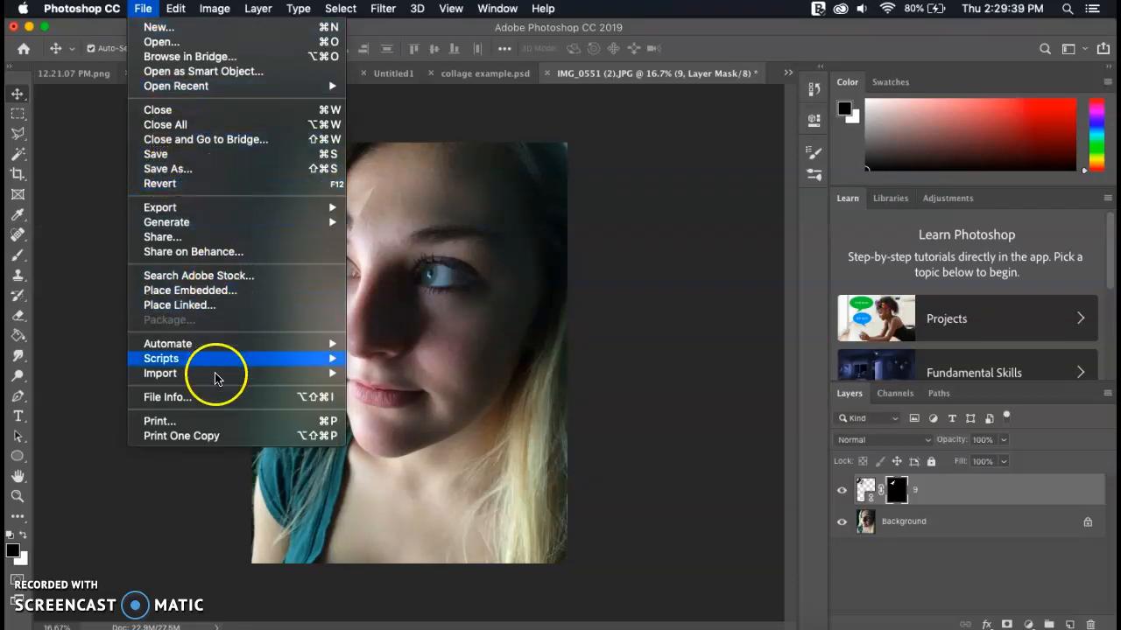
left_click(198, 306)
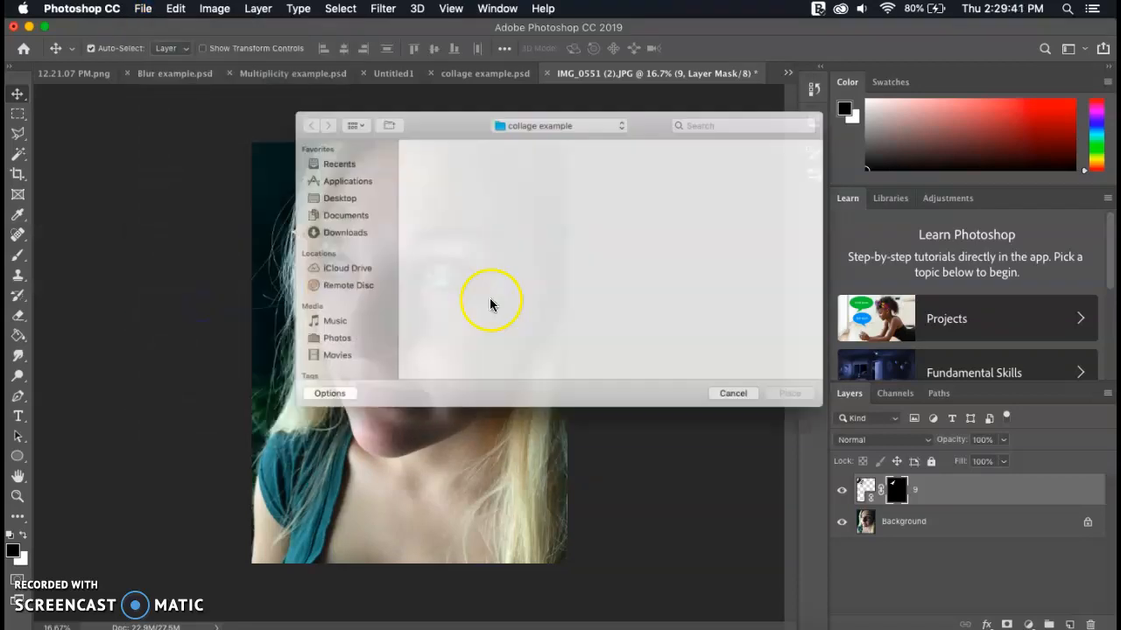
left_click(808, 240)
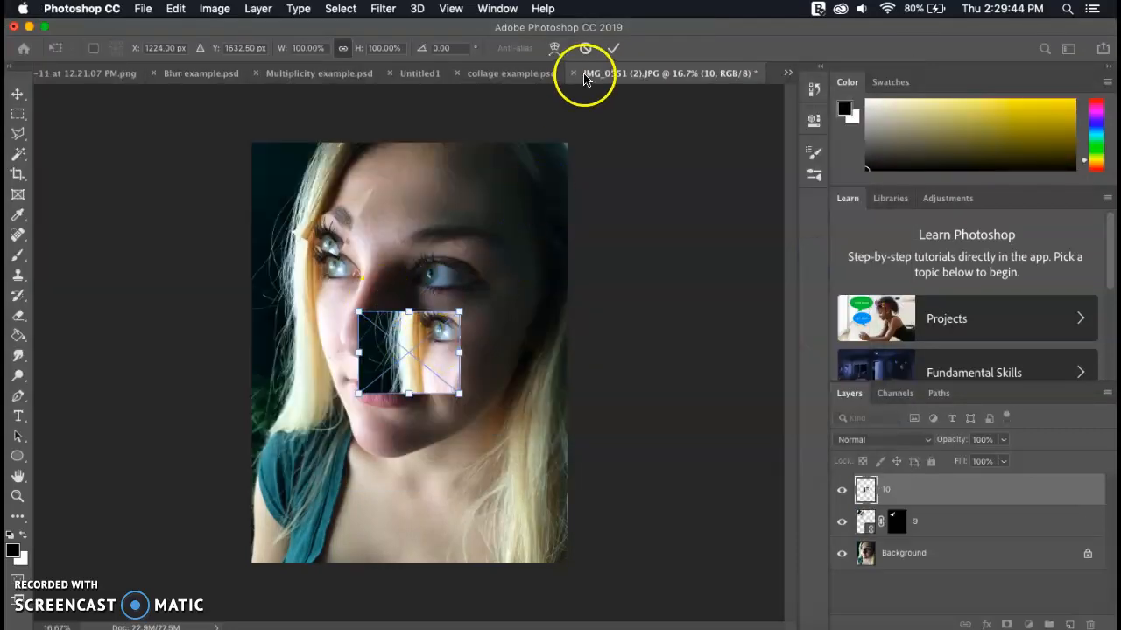
left_click(615, 48)
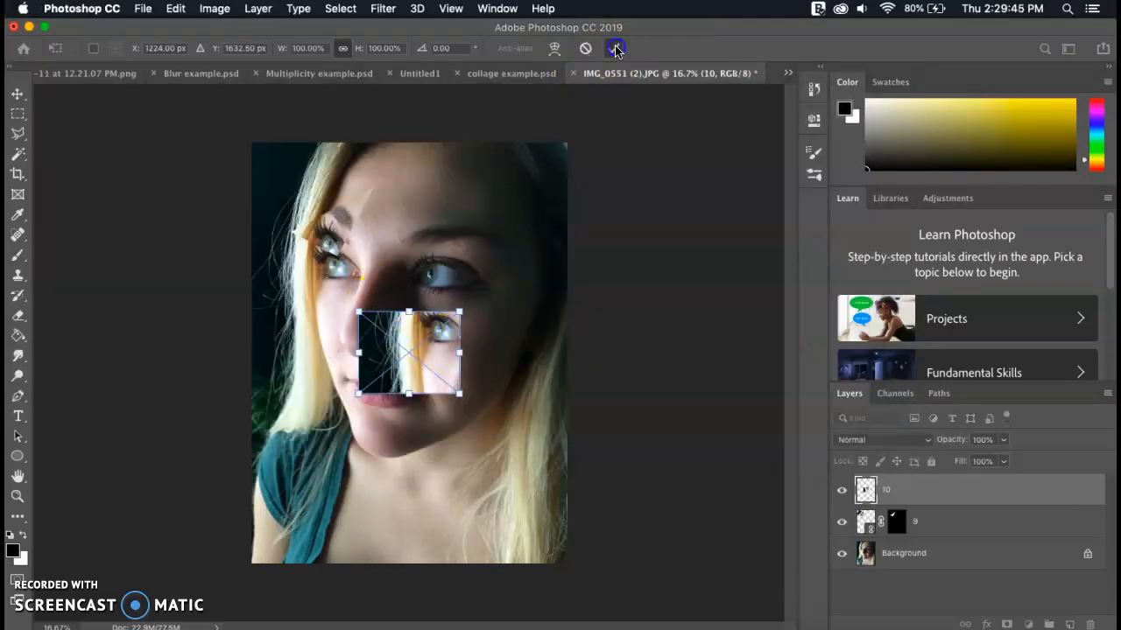
Select a triangle from the eye down to the lower edge of the placed image 10 with the Polygonal Lasso tool.
left_click(27, 174)
left_click(18, 133)
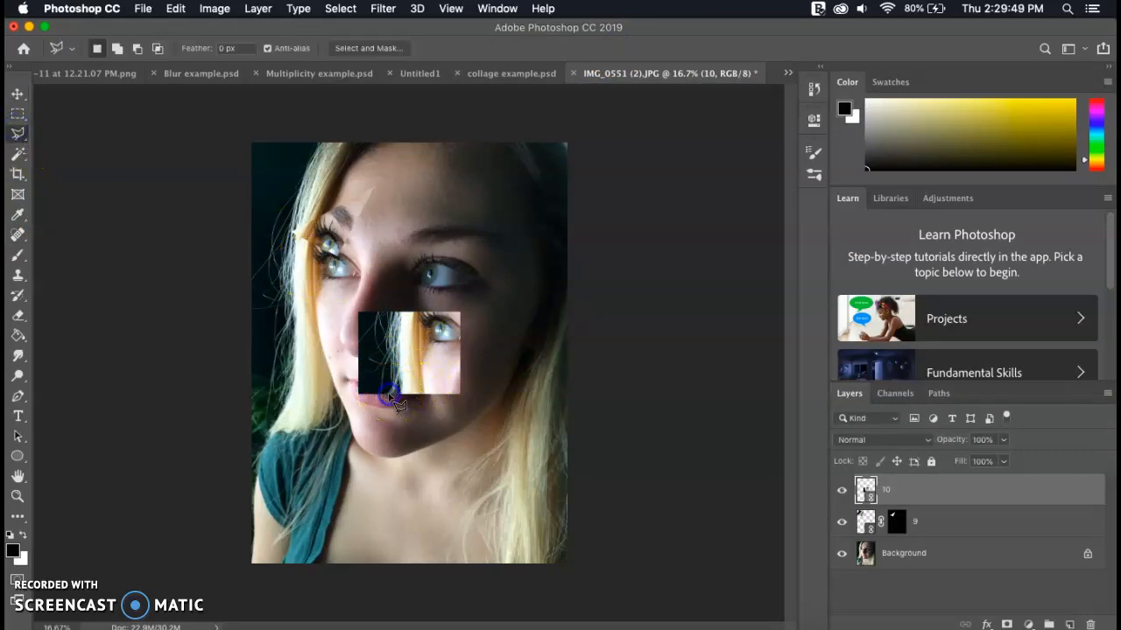
left_click(462, 394)
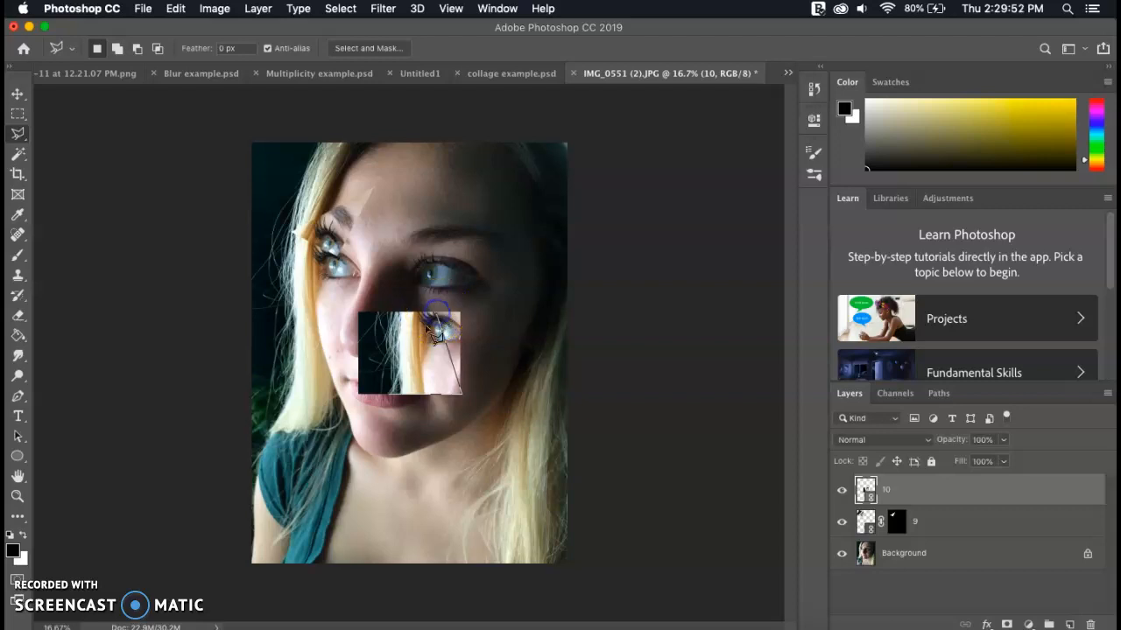
double_click(390, 394)
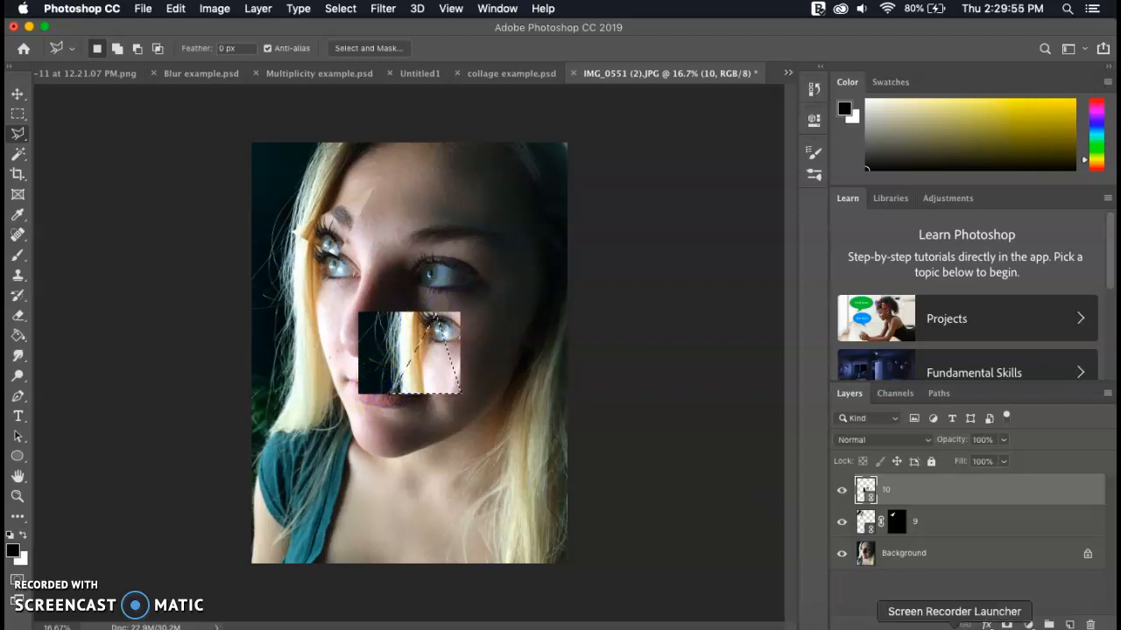
Mask layer 10 to the triangular selection and move the piece over the eye and cheek below the first triangle.
left_click(1007, 624)
key("v")
left_click_drag(435, 432, 319, 330)
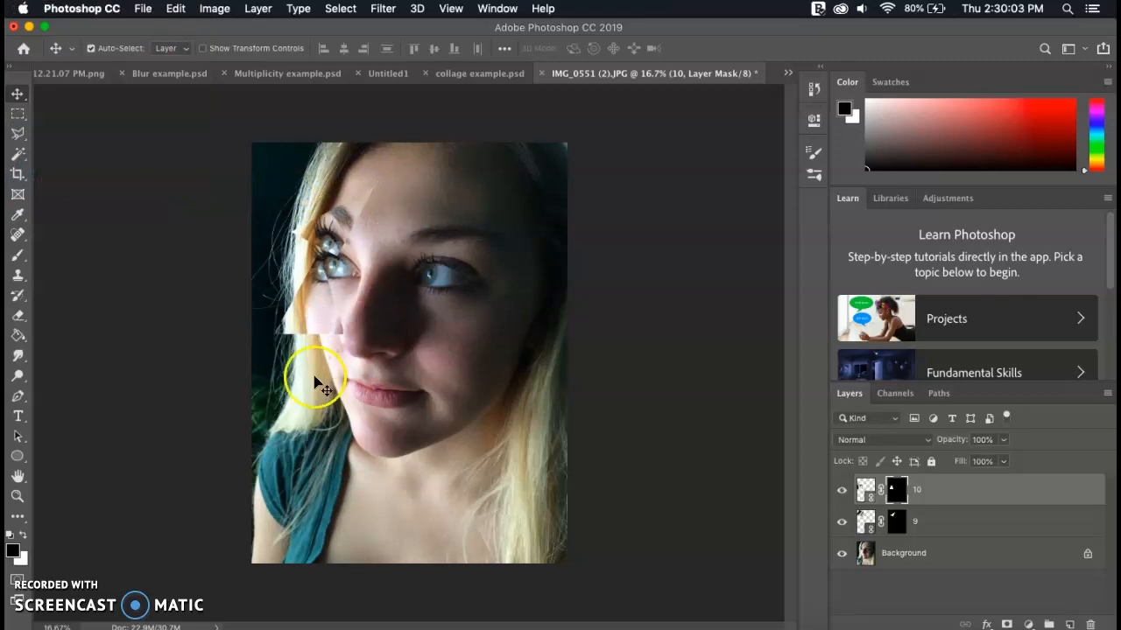
Move the triangular piece on layer 10 slightly up and to the left, tucked beneath the first triangle.
left_click(318, 311)
left_click_drag(330, 325, 308, 255)
left_click_drag(301, 296, 347, 260)
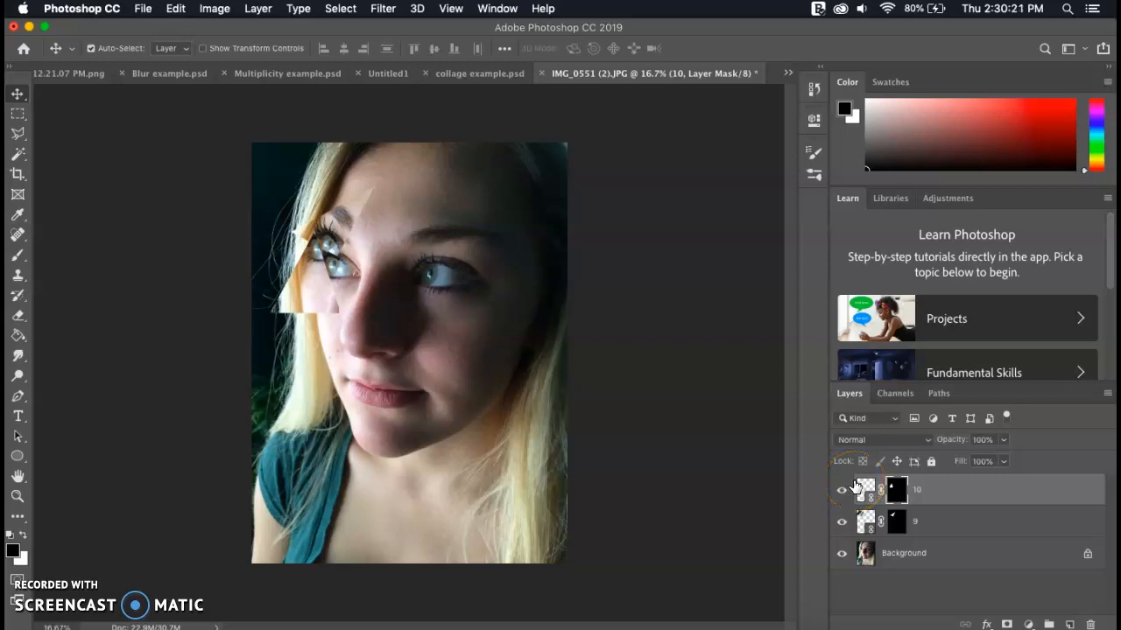
Add a drop shadow to layer 9 with 64% opacity, 1° angle, 44 px distance, 39% spread and 68 px size.
left_click(992, 528)
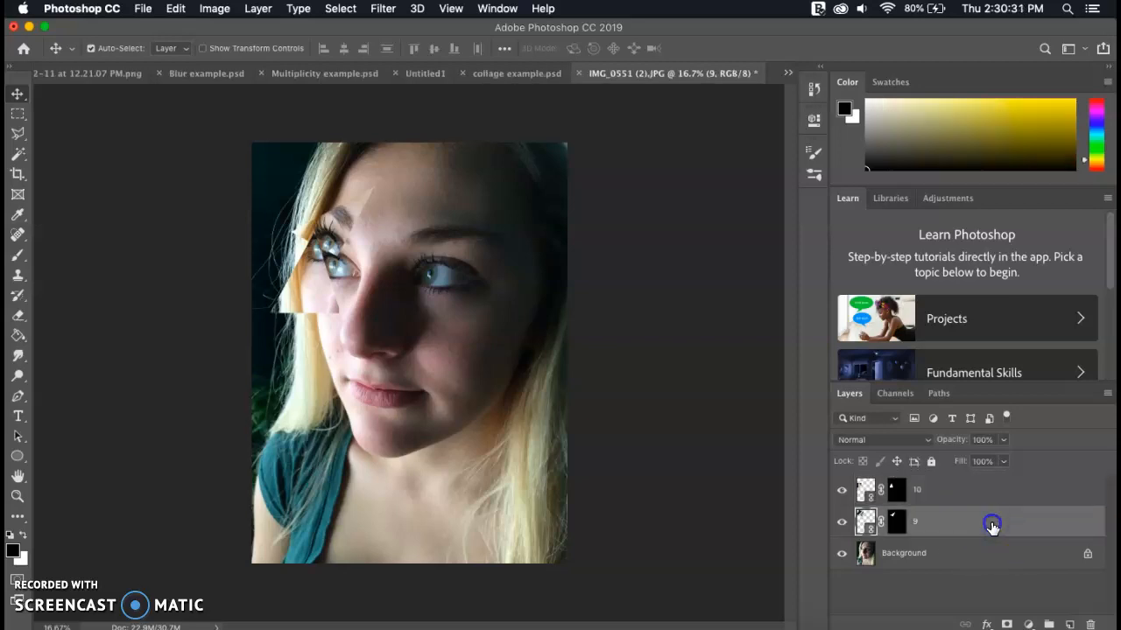
double_click(992, 527)
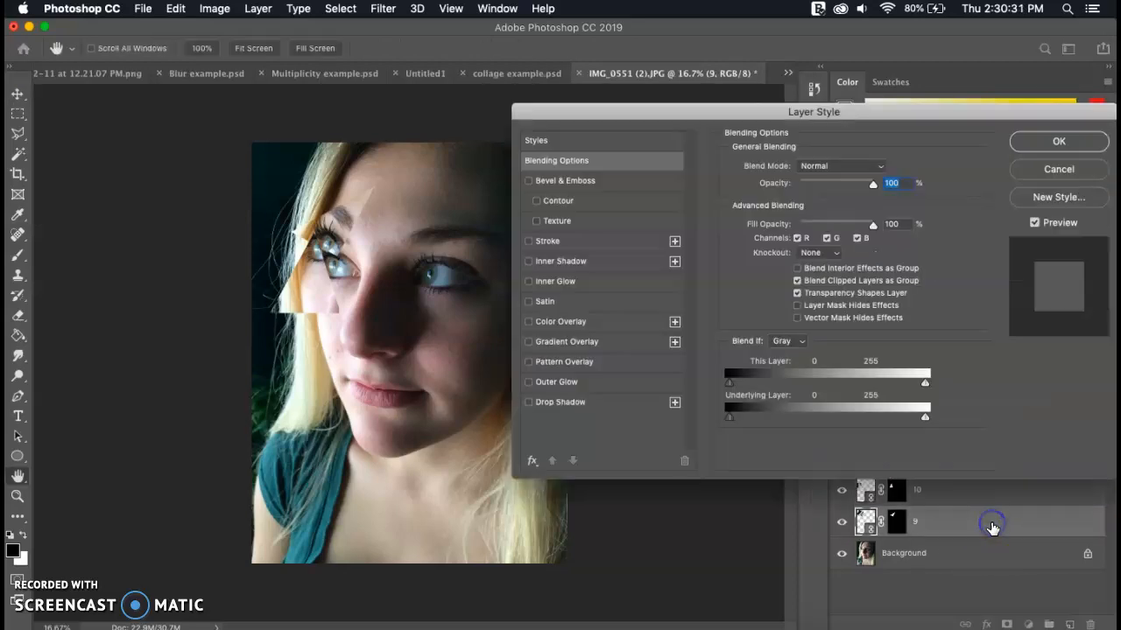
left_click(634, 403)
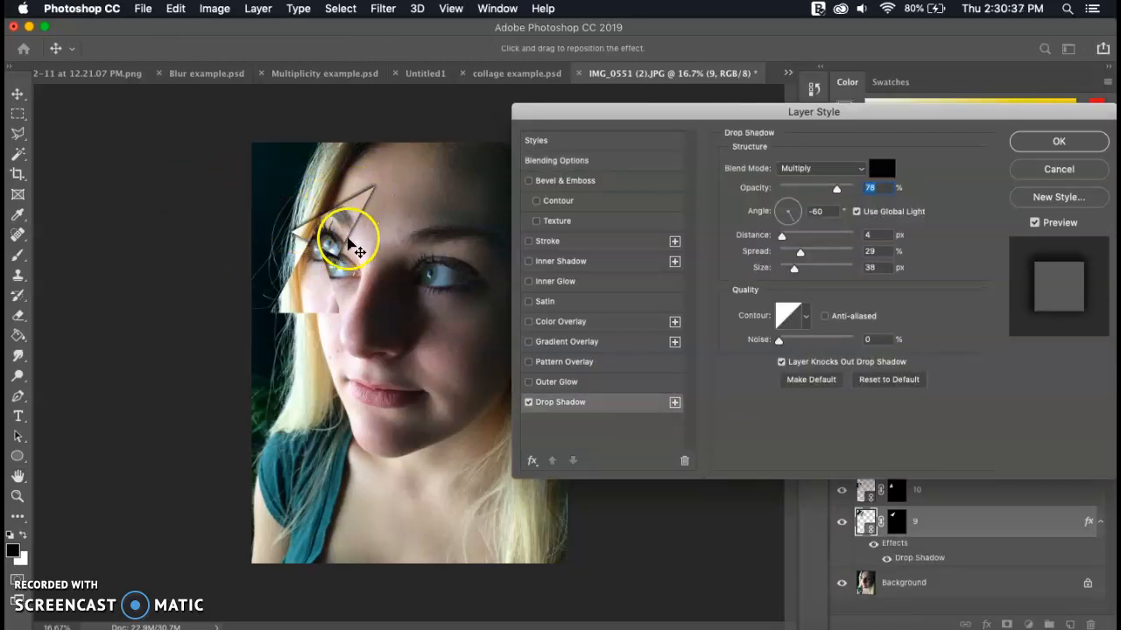
left_click_drag(839, 193, 841, 192)
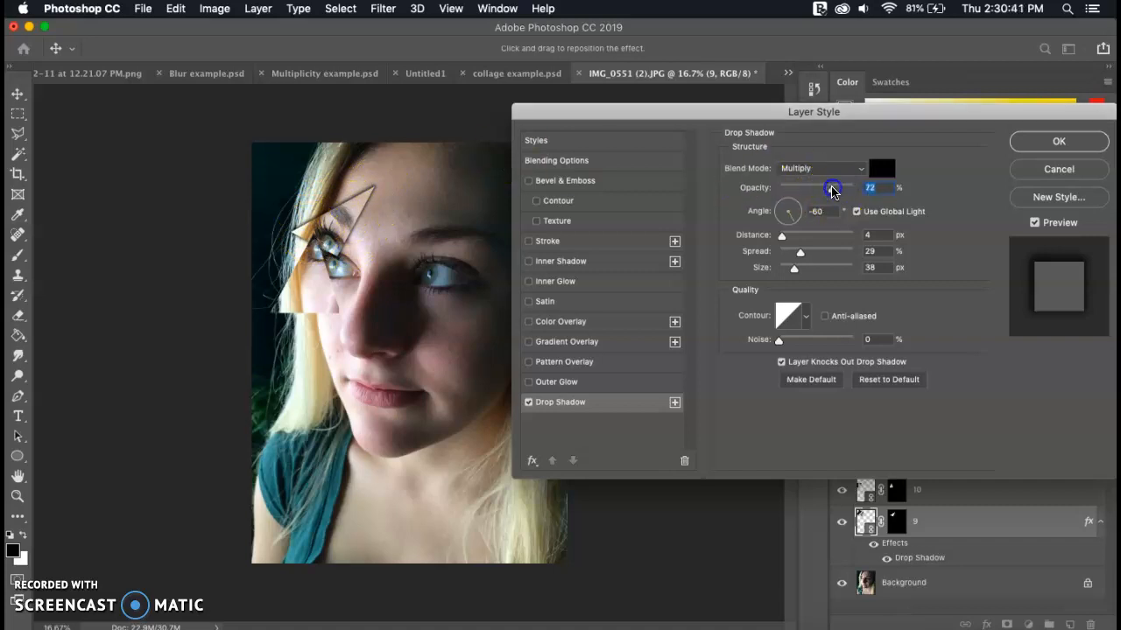
left_click_drag(792, 218, 806, 270)
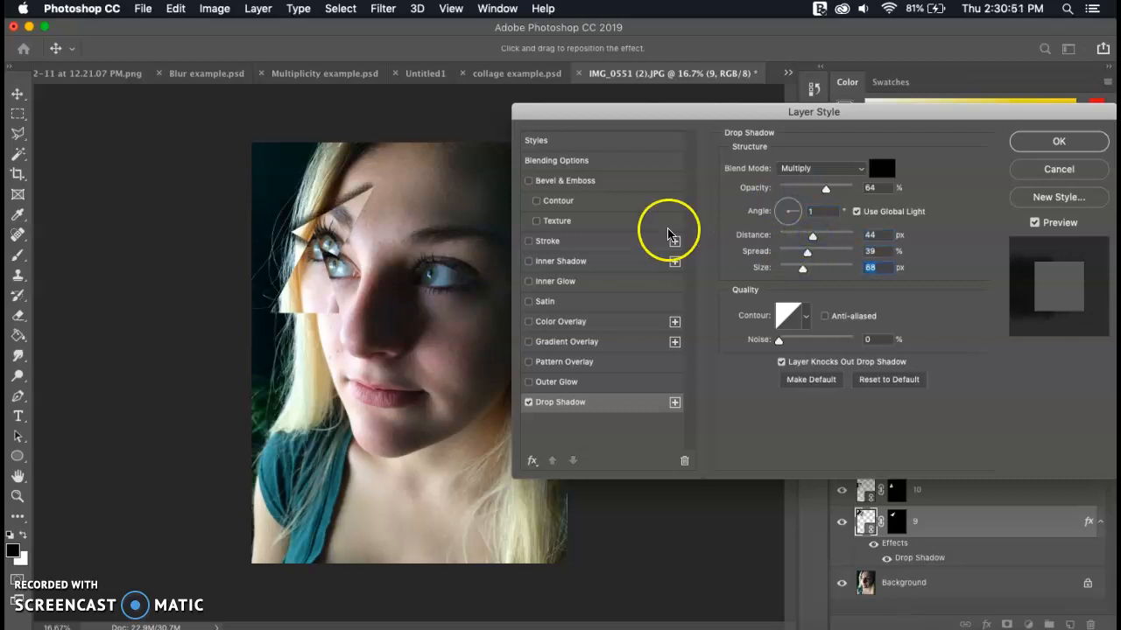
Add a black 6 px inside stroke to layer 9 and apply the layer style.
left_click(604, 246)
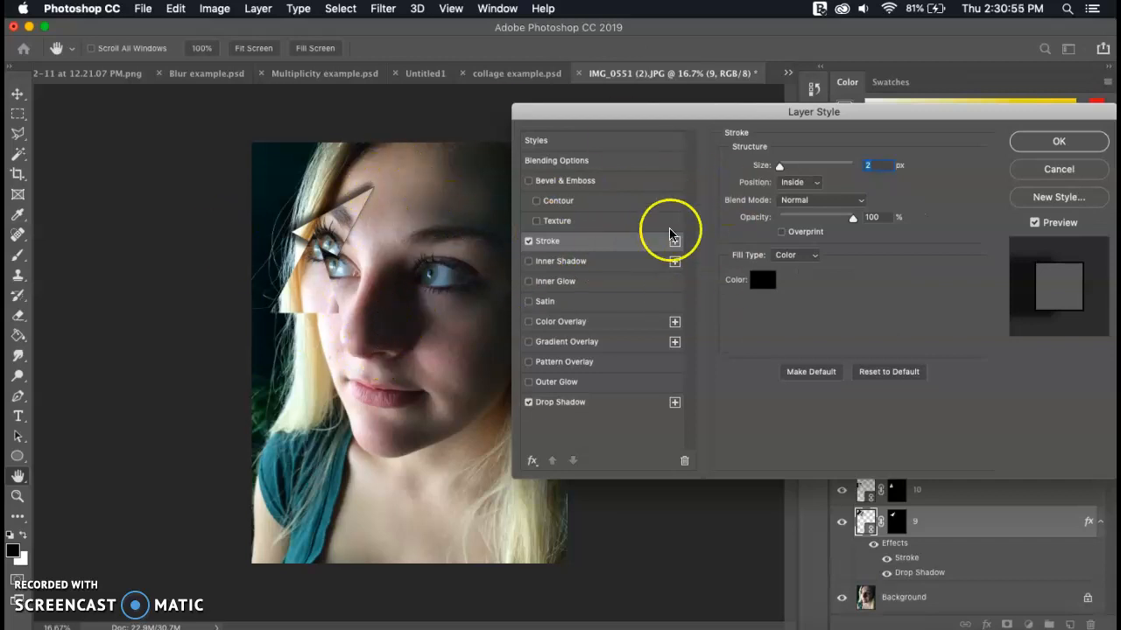
left_click(786, 166)
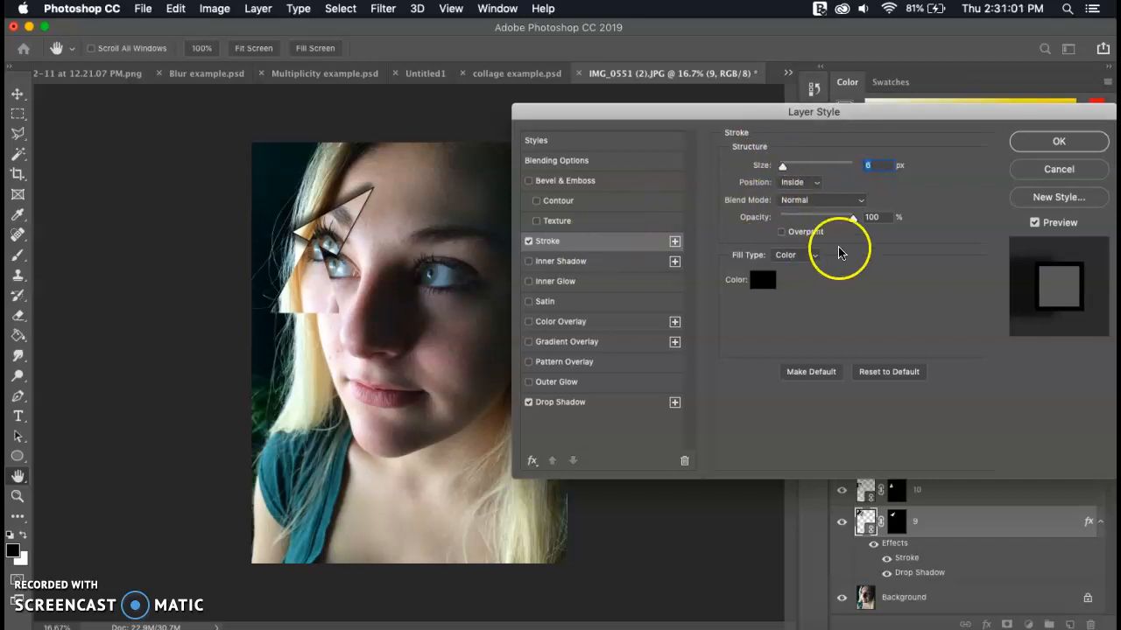
left_click(1033, 144)
Give layer 10 the same drop shadow and black 6 px inside stroke as layer 9.
double_click(958, 496)
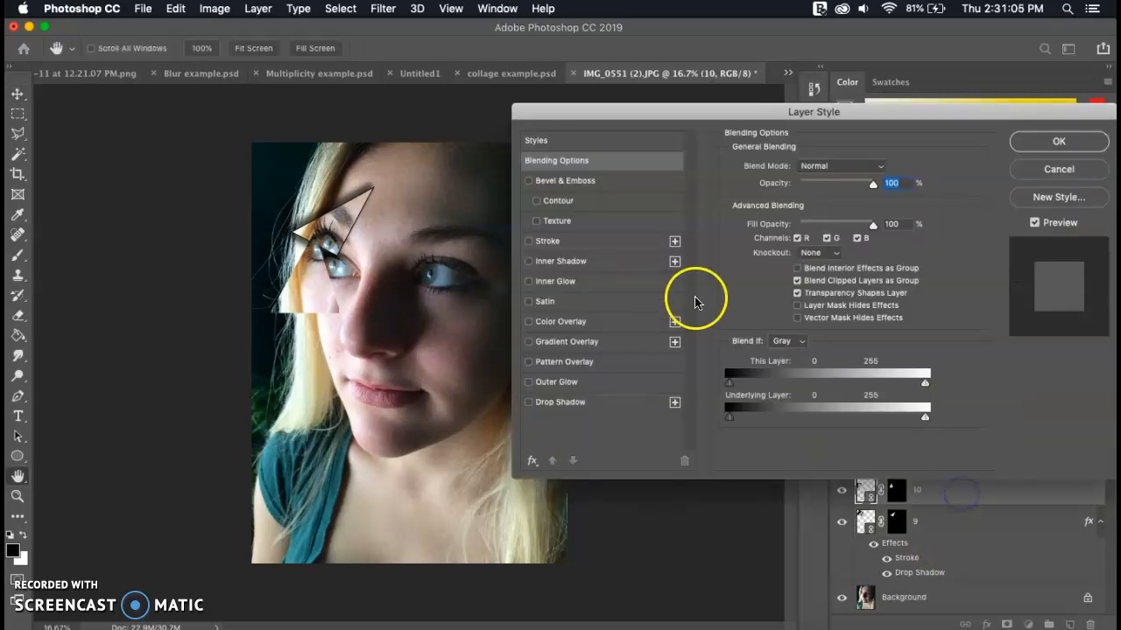
left_click(608, 410)
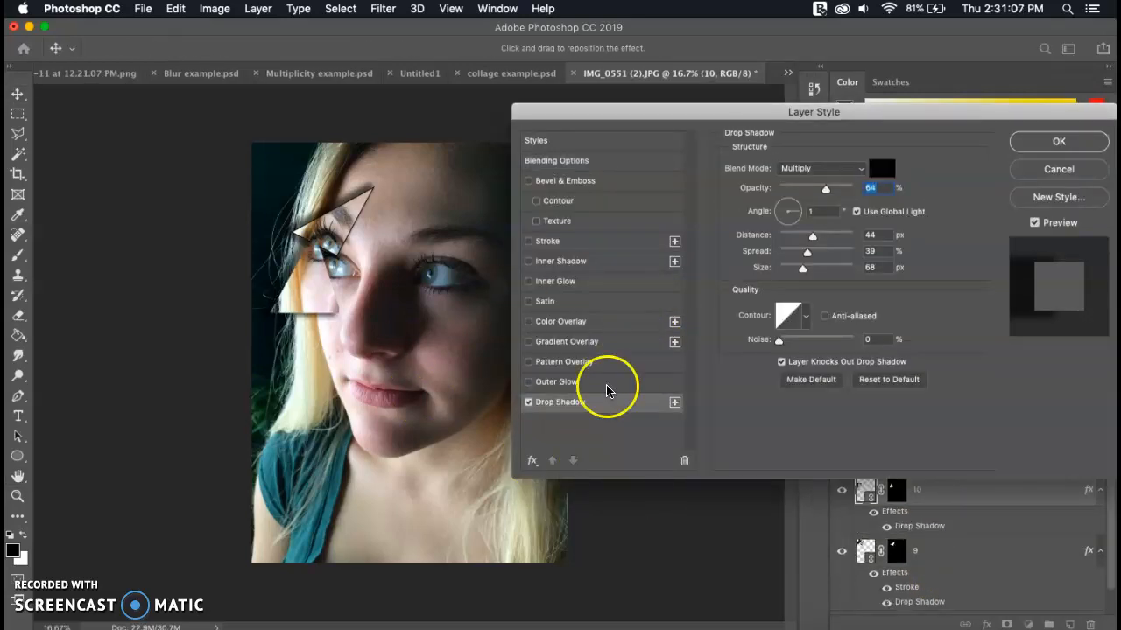
left_click(573, 242)
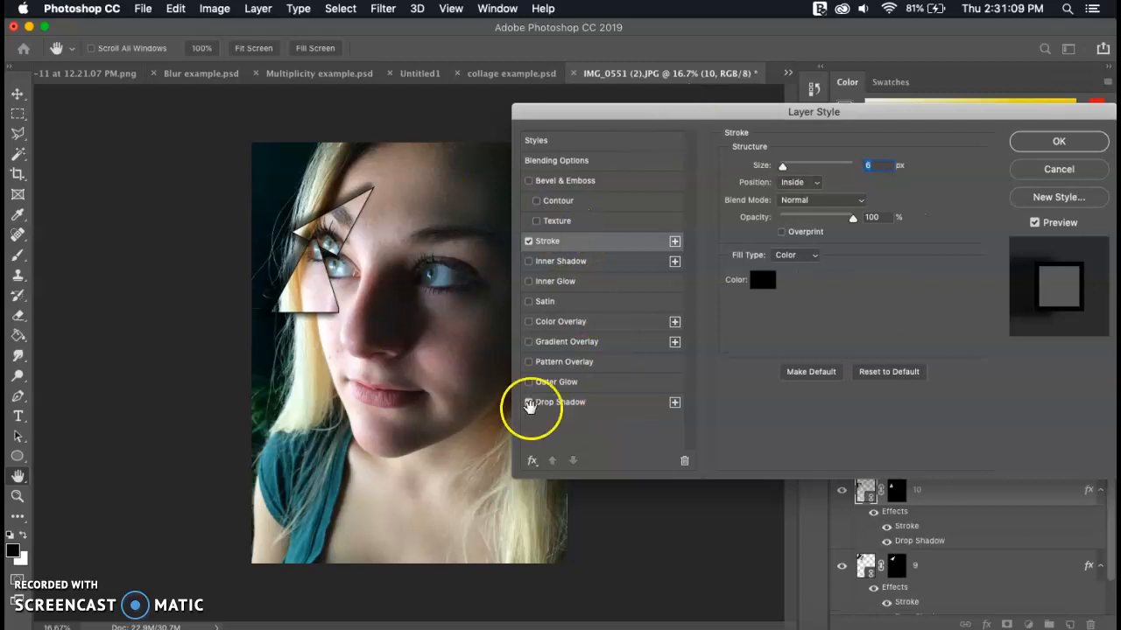
left_click(1058, 141)
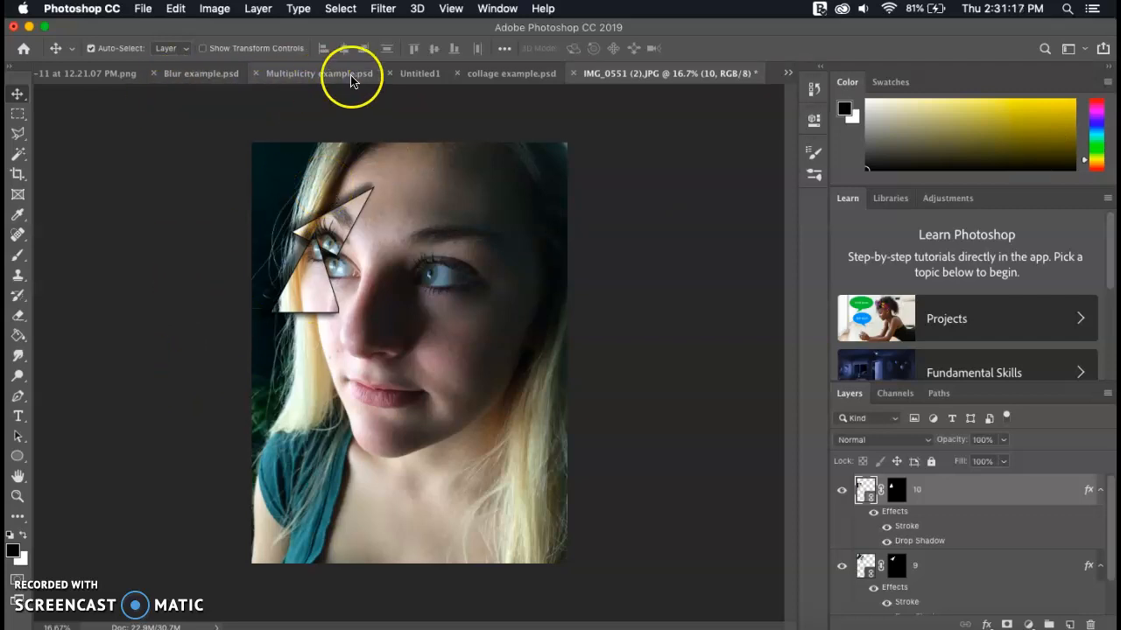
Switch to the open document triangle multiplicity example.psd.
left_click(787, 74)
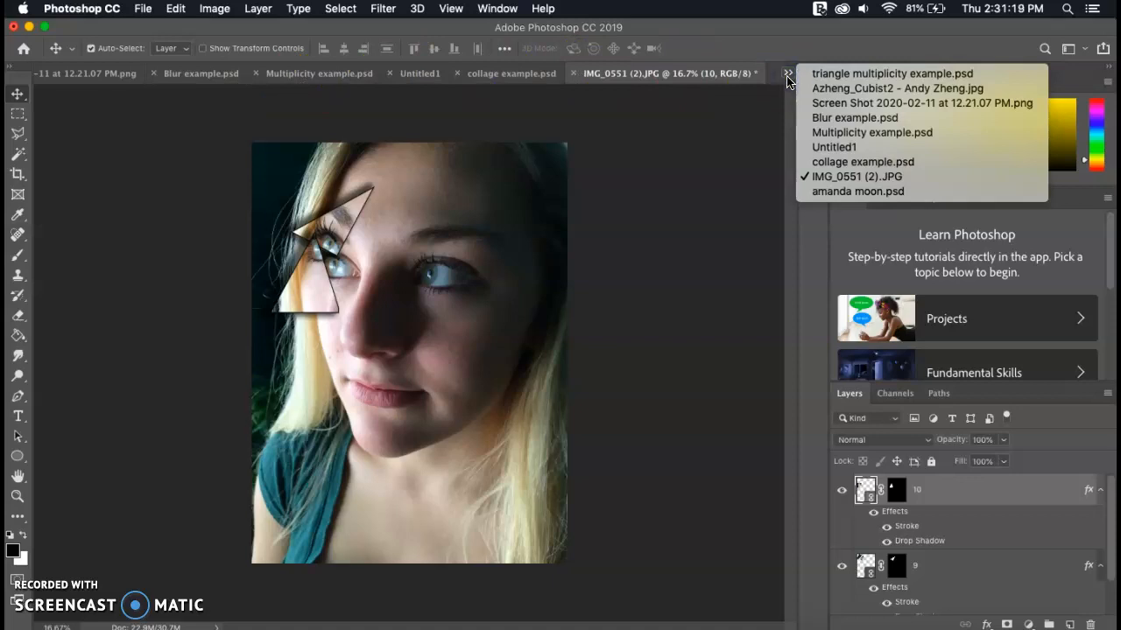
left_click(825, 106)
left_click(825, 74)
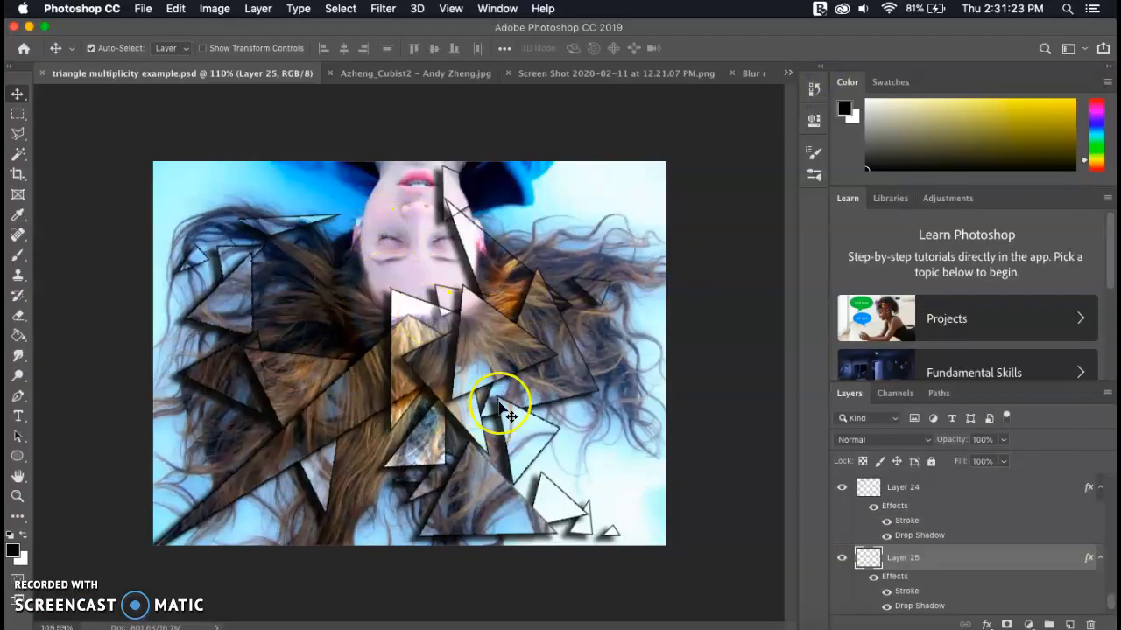
Shift the central triangle on Layer 2 slightly to the left and try nudging the long triangle on Layer 15.
left_click(473, 338)
left_click_drag(473, 338, 461, 349)
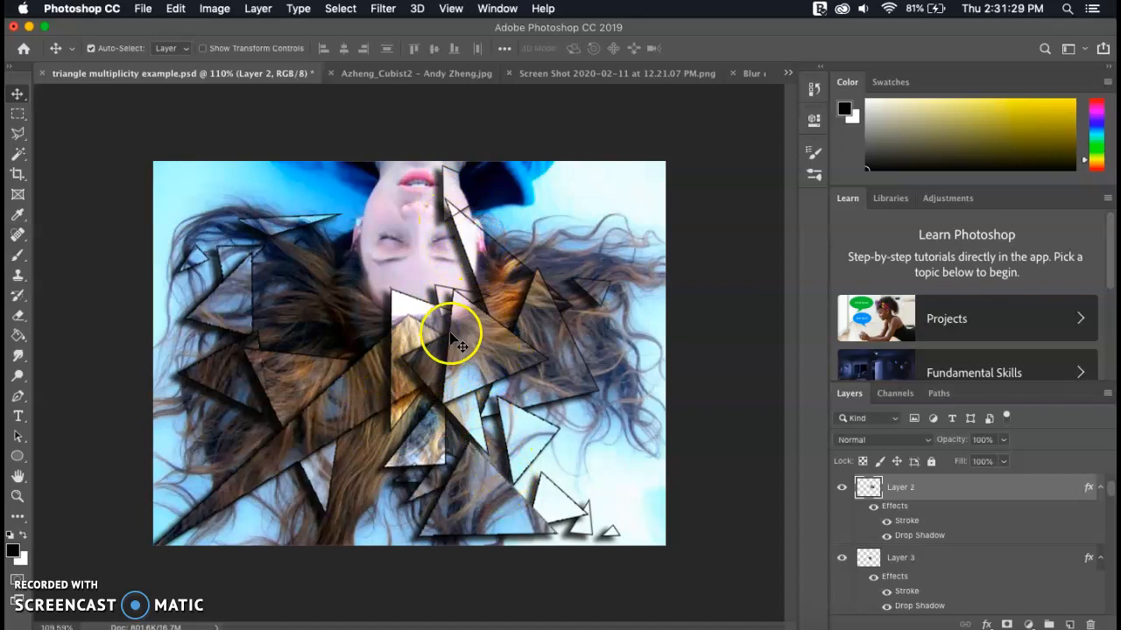
left_click(365, 361)
left_click_drag(357, 368, 365, 375)
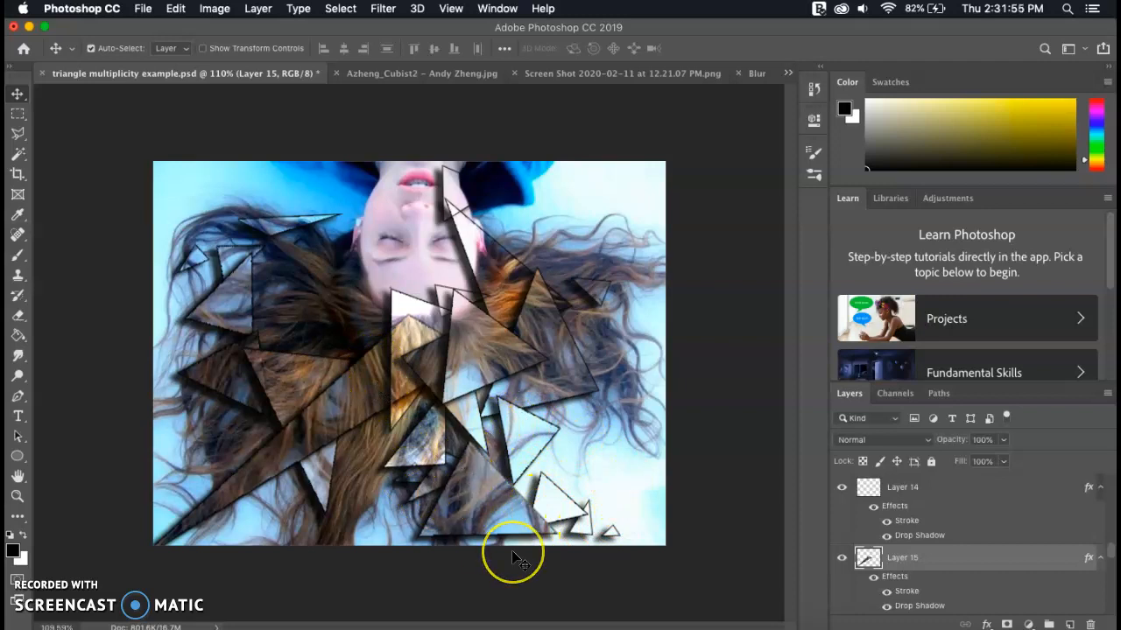
Inspect the small triangles near the collage's lower edge and the layer style settings of Layer 1.
scroll(515, 551, "up", 3)
scroll(512, 551, "down", 5)
scroll(512, 548, "up", 1)
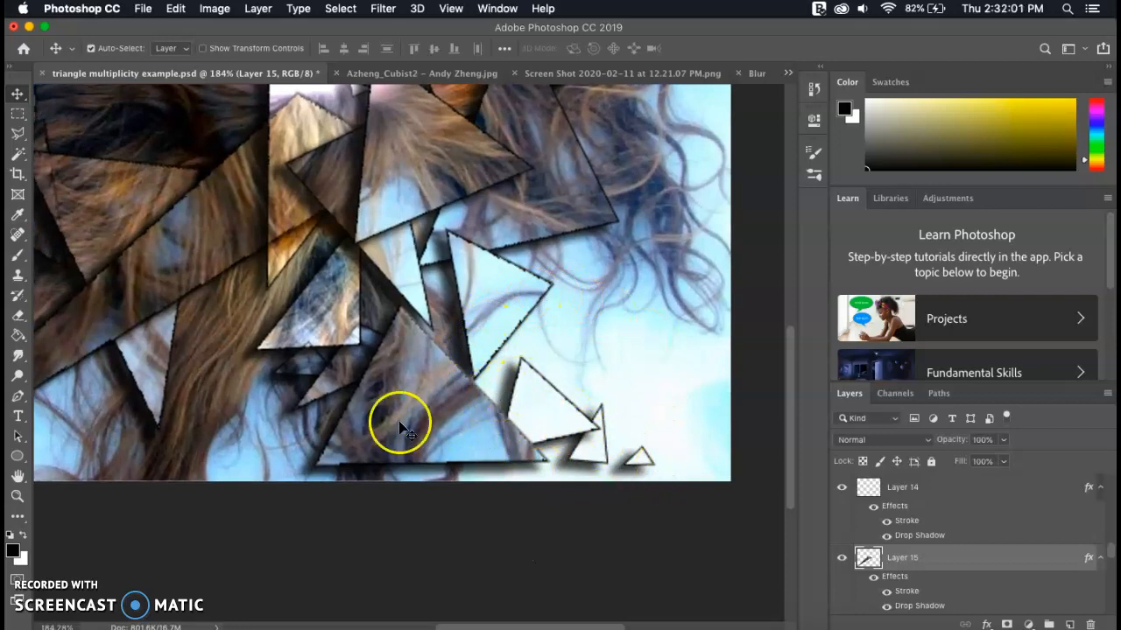
scroll(400, 426, "down", 1)
scroll(400, 426, "down", 2)
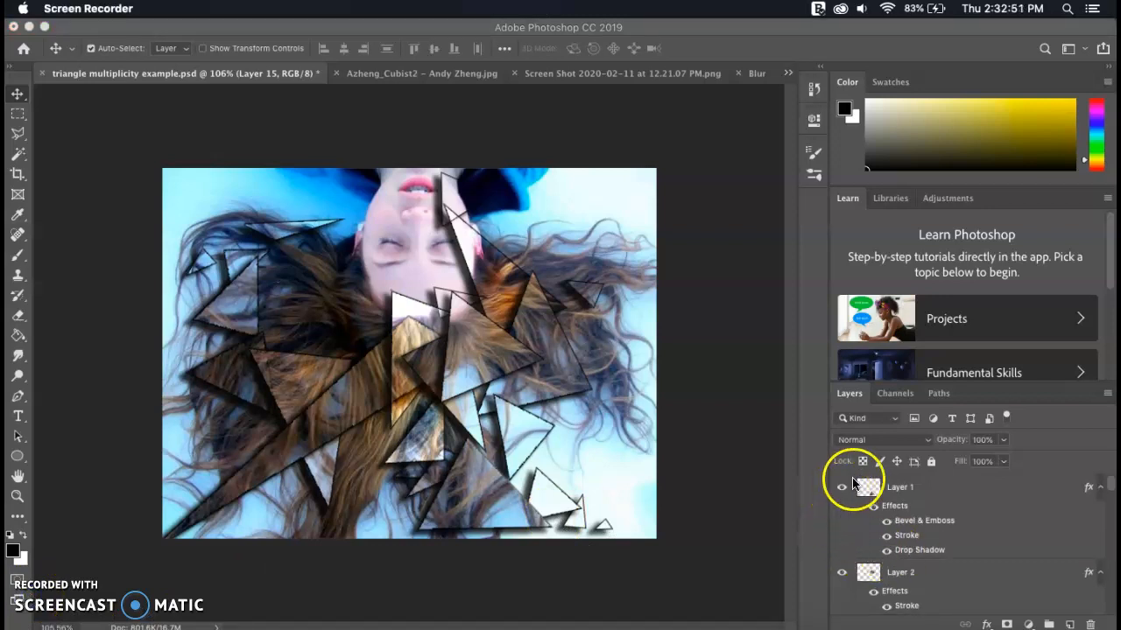
left_click(980, 509)
double_click(979, 509)
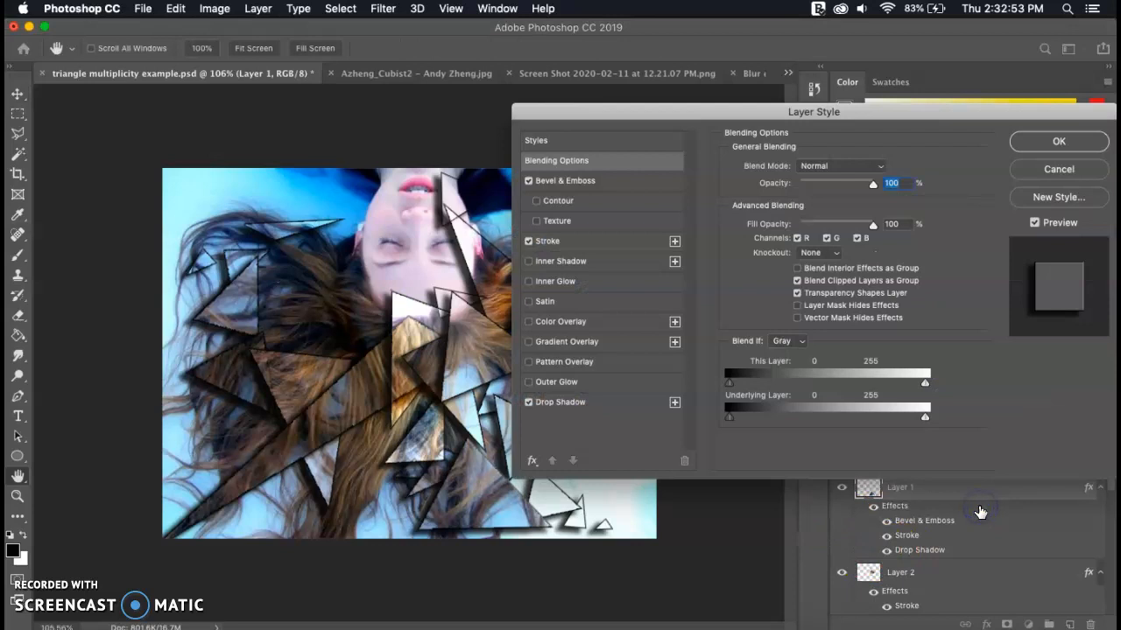
left_click(1097, 171)
Try Layer 1 at 45% opacity and restore it to 100%.
left_click(1004, 440)
left_click_drag(1005, 459, 979, 461)
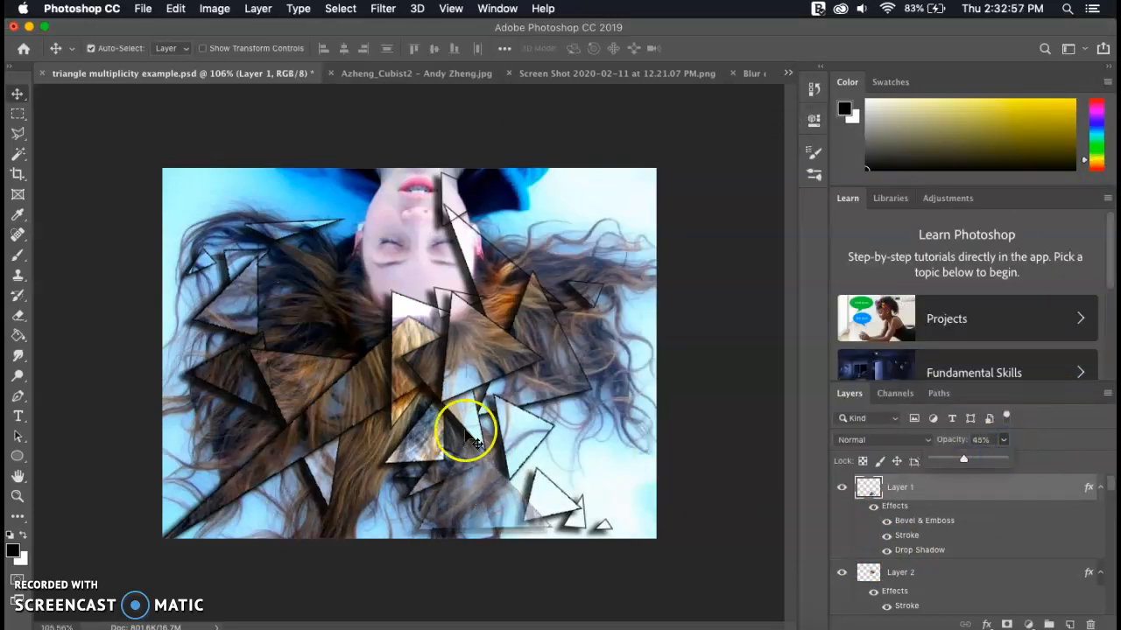
left_click_drag(963, 458, 1025, 464)
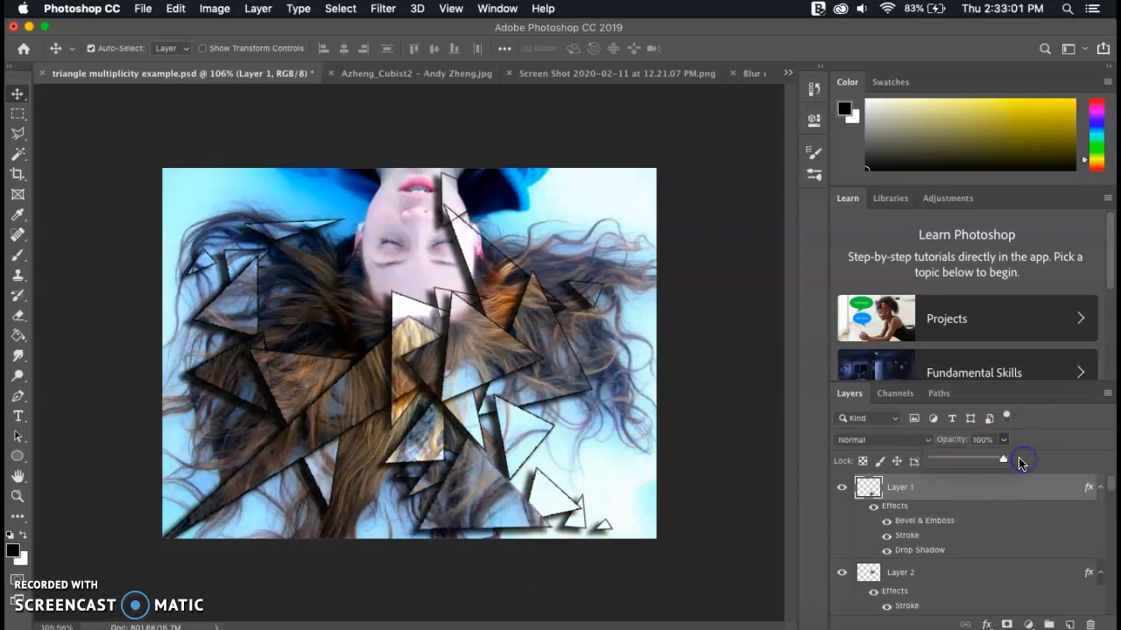
Look through the blend modes for Layer 1, keeping Normal, and the available types of new adjustment layer.
left_click(910, 440)
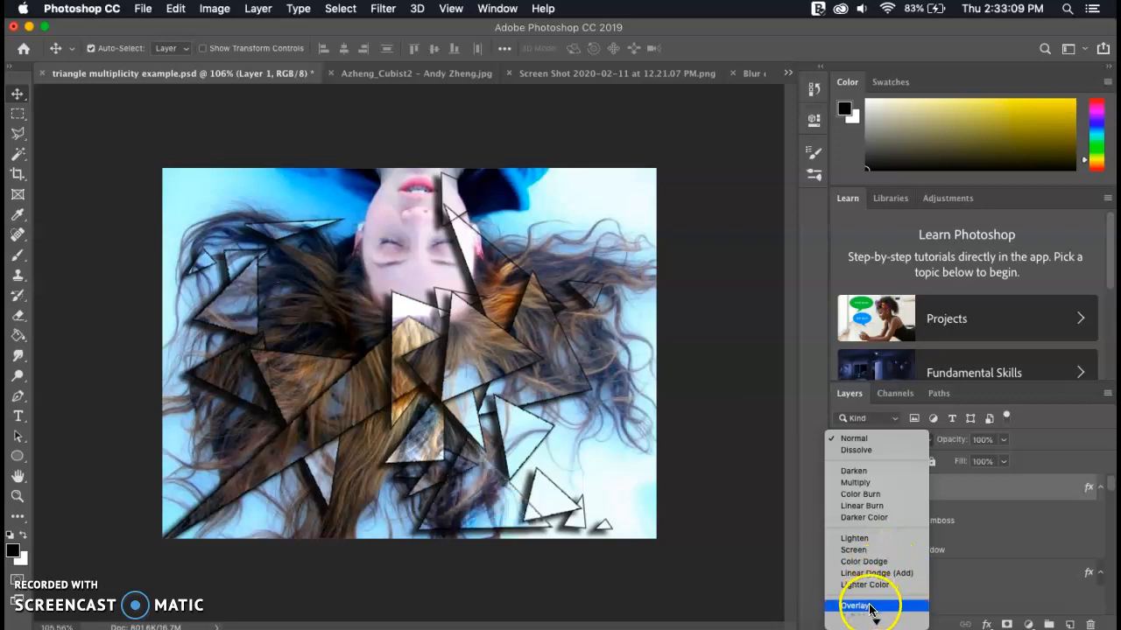
left_click(852, 442)
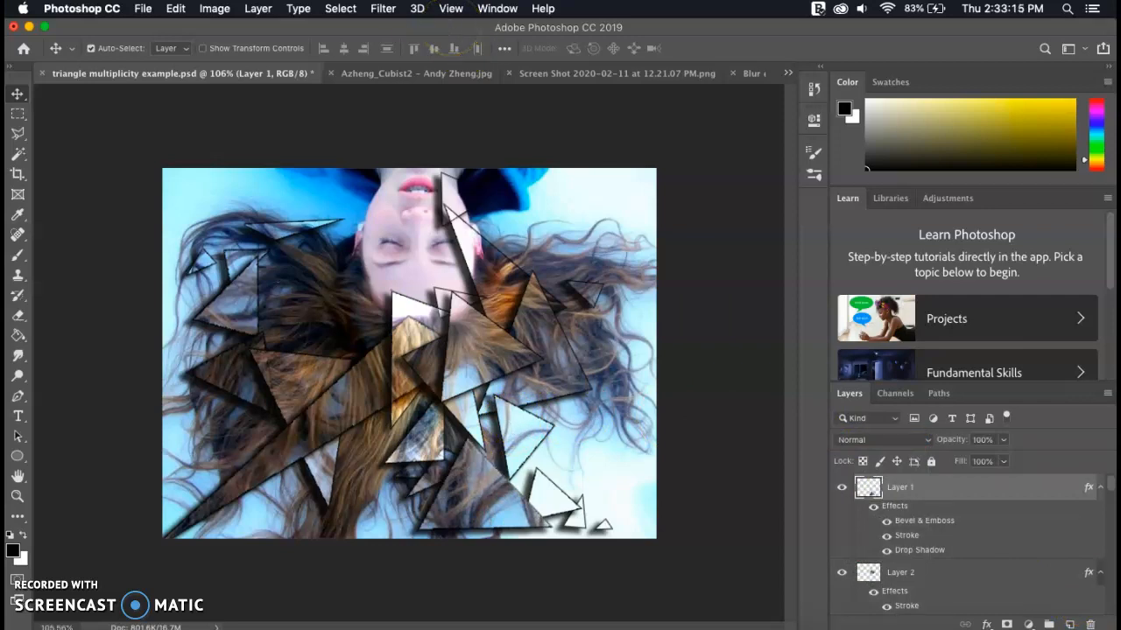
left_click(258, 8)
mouse_move(320, 217)
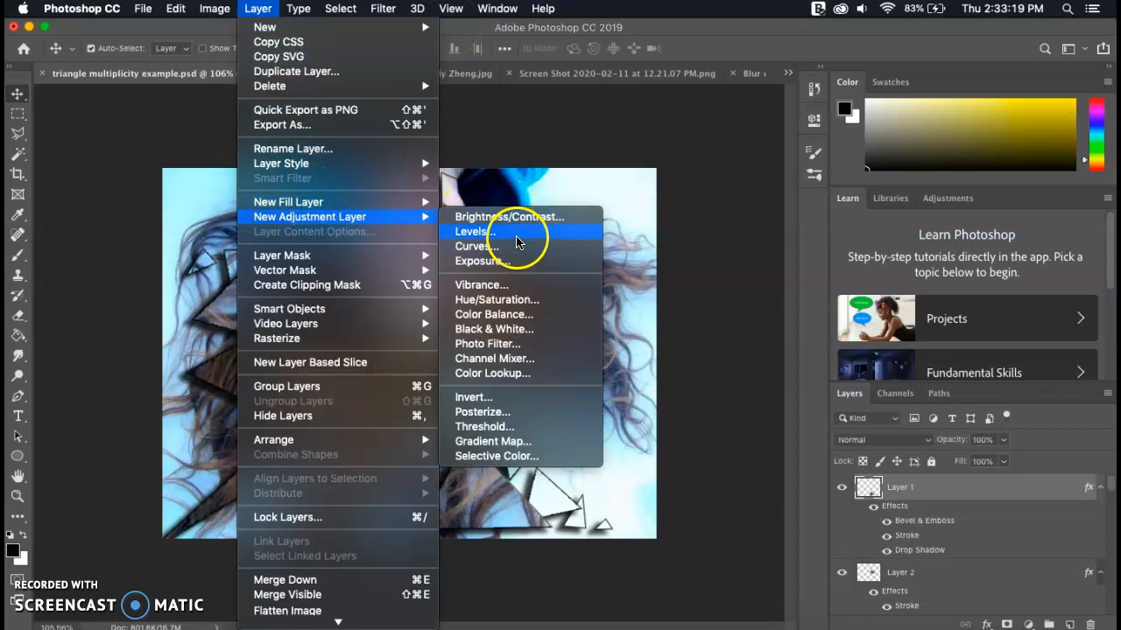
left_click(946, 490)
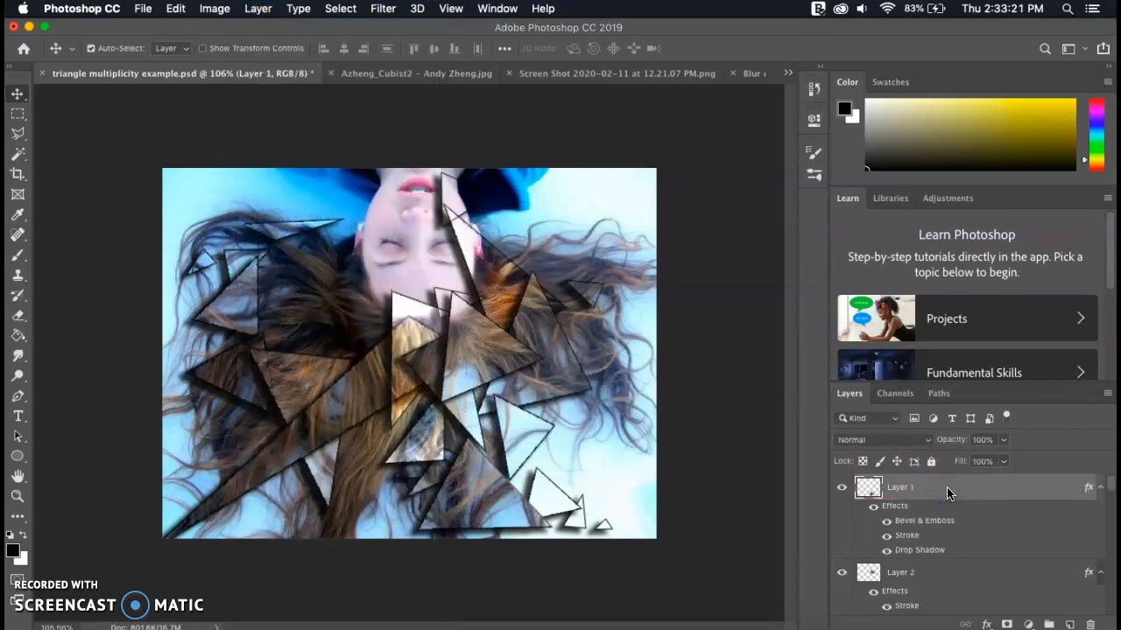